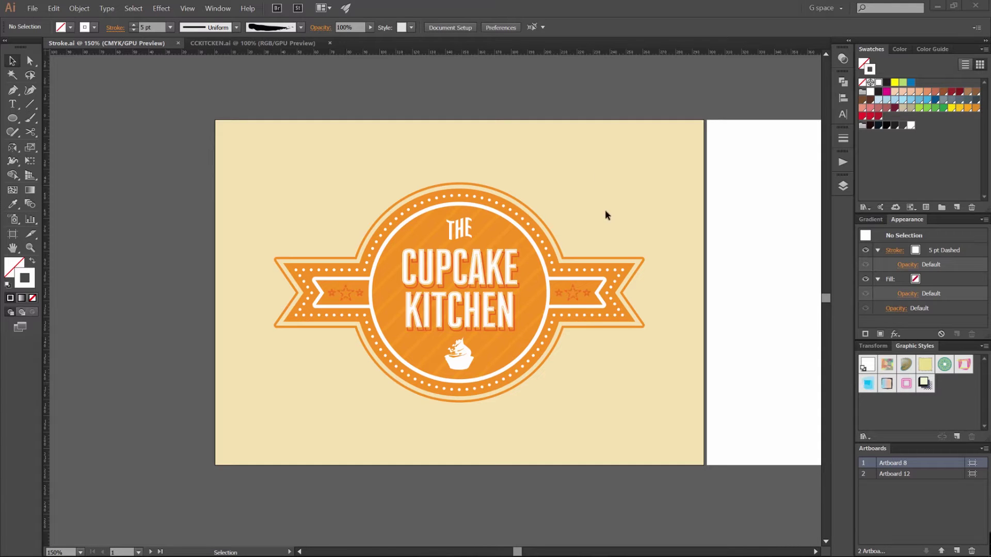
- Try moving the logo's dotted border path and inner white circle out of place, undoing each move
{"action": "key", "text": "space"}
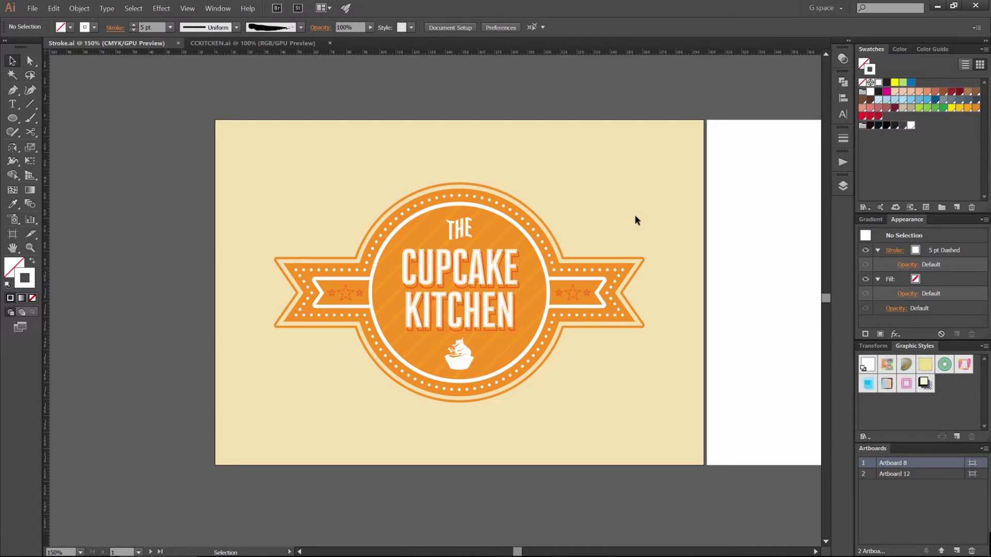
{"action": "key", "text": "space"}
{"action": "left_click_drag", "start_coordinate": [626, 214], "coordinate": [636, 181]}
{"action": "scroll", "coordinate": [494, 268], "scroll_direction": "up", "scroll_amount": 2}
{"action": "scroll", "coordinate": [563, 291], "scroll_direction": "up", "scroll_amount": 1}
{"action": "key", "text": "space"}
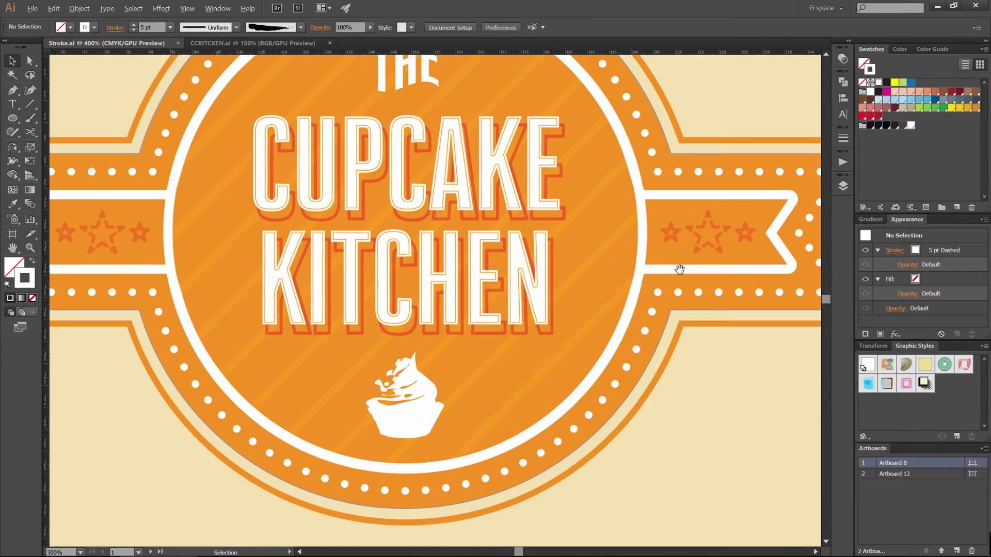
{"action": "left_click_drag", "start_coordinate": [679, 270], "coordinate": [605, 249]}
{"action": "left_click_drag", "start_coordinate": [576, 292], "coordinate": [513, 314]}
{"action": "key", "text": "ctrl+z"}
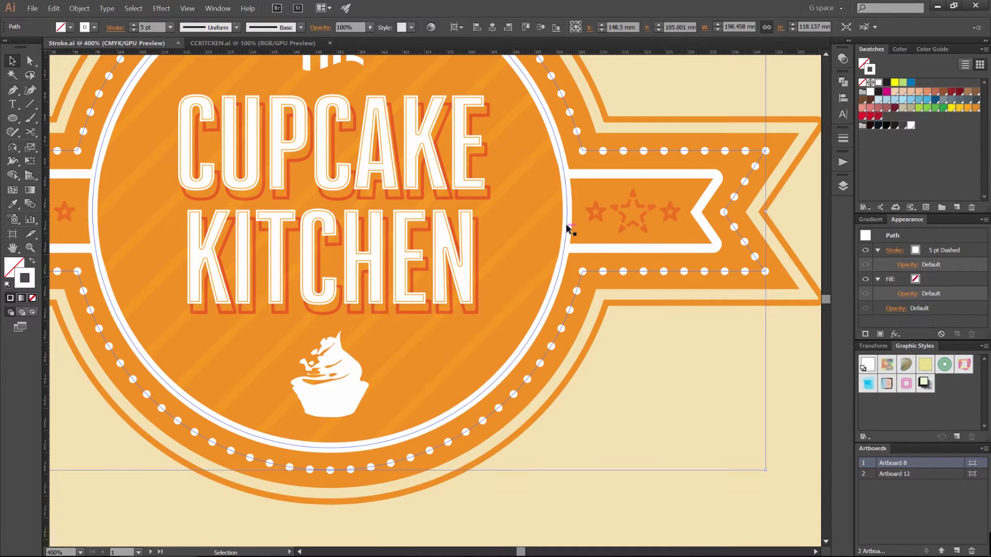
{"action": "left_click_drag", "start_coordinate": [566, 224], "coordinate": [480, 414]}
{"action": "key", "text": "ctrl+z"}
- Try pulling apart the layered CUPCAKE KITCHEN lettering and undo the moves
{"action": "scroll", "coordinate": [461, 305], "scroll_direction": "up", "scroll_amount": 2}
{"action": "left_click_drag", "start_coordinate": [458, 336], "coordinate": [363, 327]}
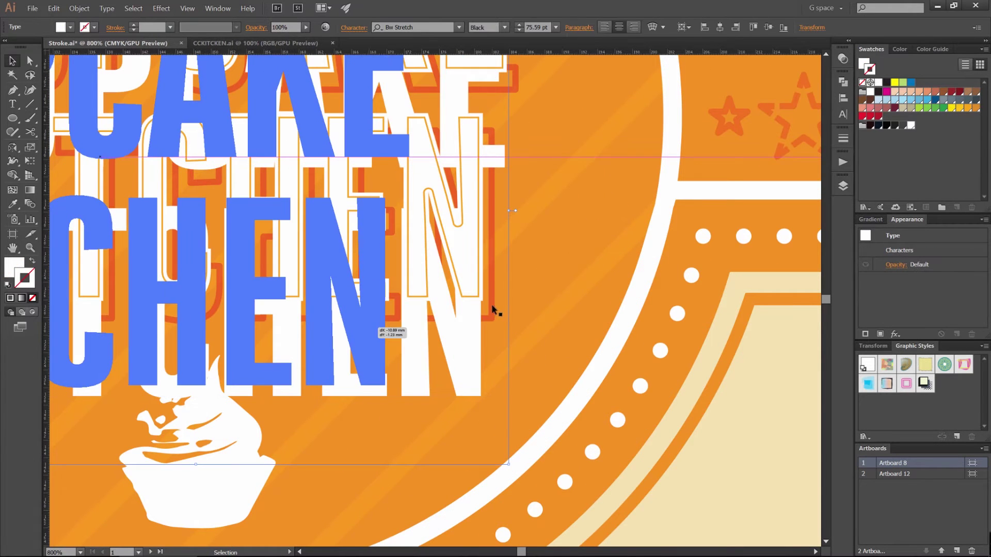
{"action": "left_click_drag", "start_coordinate": [494, 312], "coordinate": [436, 361]}
{"action": "key", "text": "ctrl+z"}
{"action": "key", "text": "ctrl+z"}
{"action": "key", "text": "ctrl+z"}
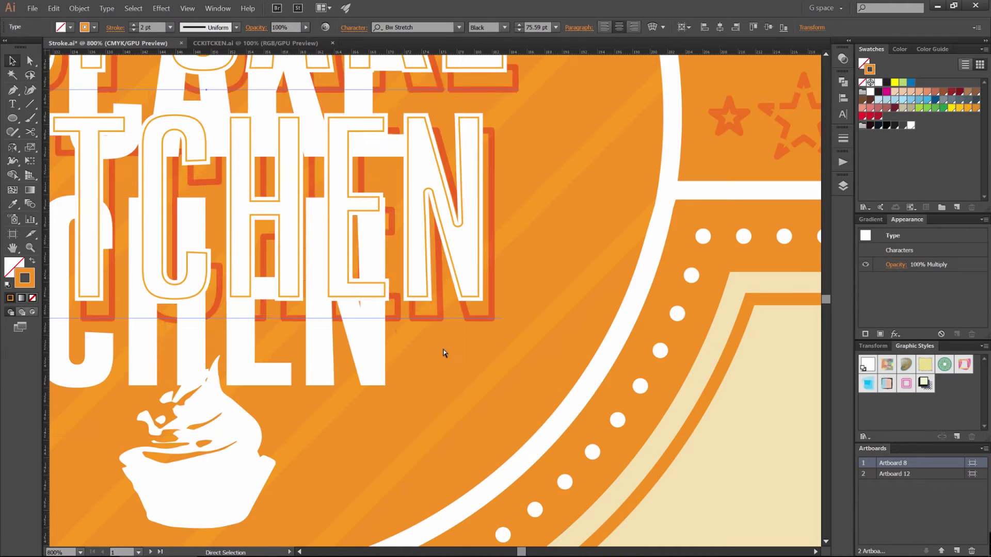
- Examine the strokes of the star group inside the logo's ribbon end
{"action": "left_click_drag", "start_coordinate": [369, 405], "coordinate": [564, 350]}
{"action": "scroll", "coordinate": [547, 368], "scroll_direction": "down", "scroll_amount": 4}
{"action": "left_click_drag", "start_coordinate": [502, 339], "coordinate": [572, 369]}
{"action": "scroll", "coordinate": [423, 314], "scroll_direction": "up", "scroll_amount": 5}
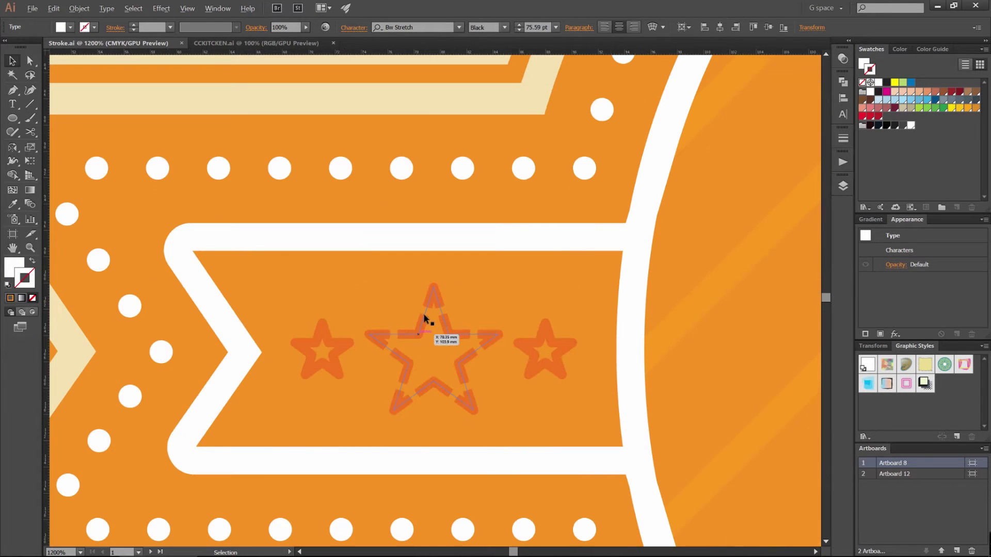
{"action": "left_click_drag", "start_coordinate": [451, 336], "coordinate": [463, 318]}
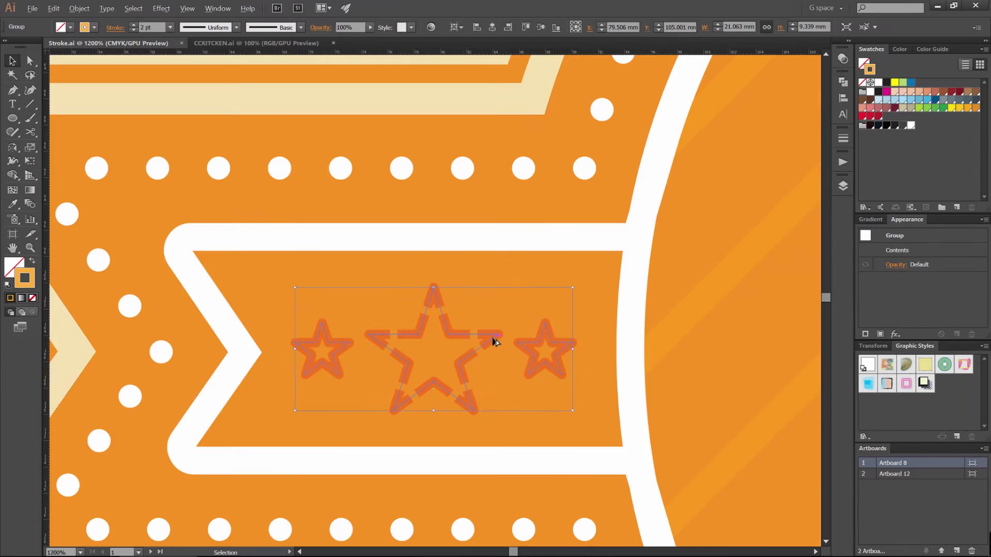
{"action": "scroll", "coordinate": [491, 338], "scroll_direction": "down", "scroll_amount": 4}
- Try moving the logo's outer outline and its diagonal stripe group out of place, undoing each move
{"action": "left_click", "coordinate": [386, 218]}
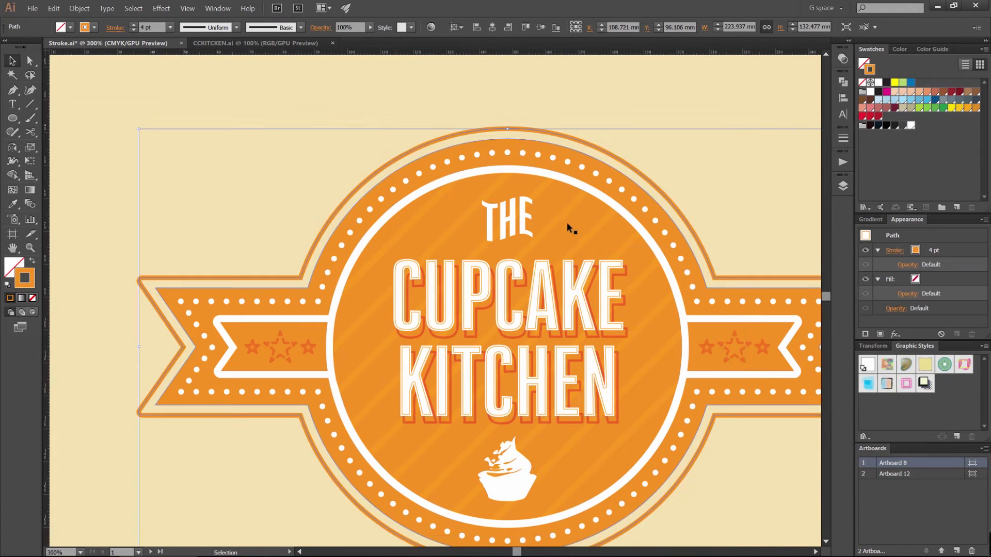
{"action": "left_click_drag", "start_coordinate": [566, 223], "coordinate": [521, 266]}
{"action": "key", "text": "ctrl+z"}
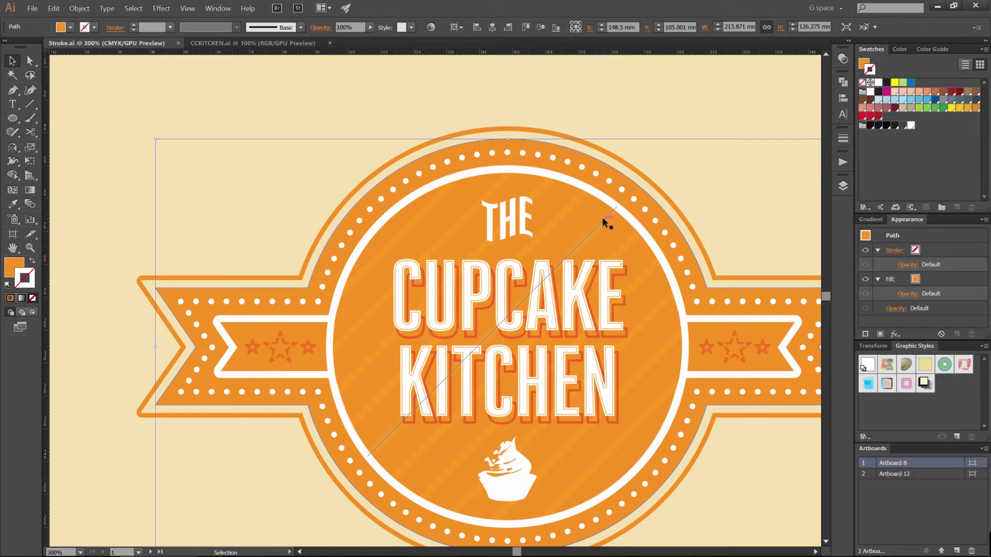
{"action": "left_click_drag", "start_coordinate": [600, 221], "coordinate": [426, 153]}
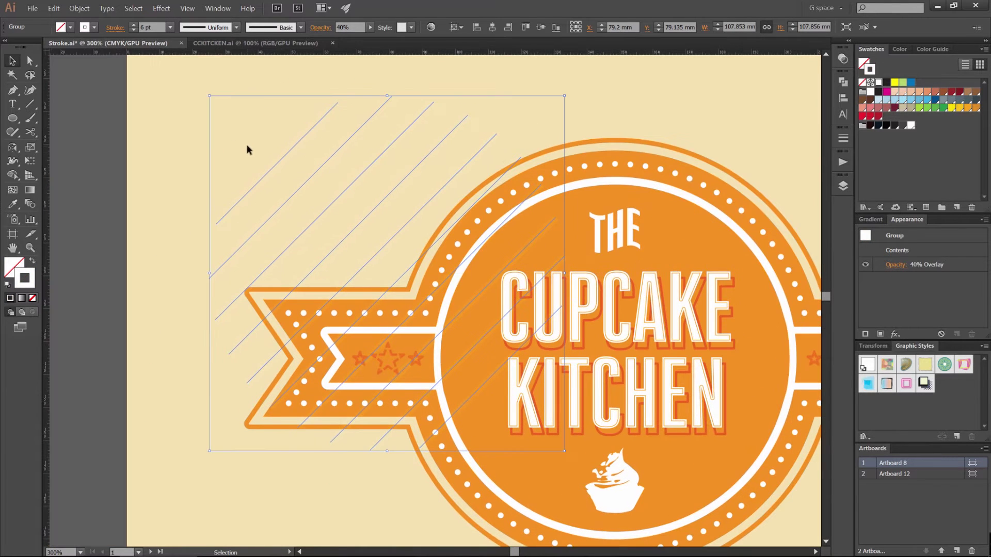
{"action": "key", "text": "ctrl+z"}
- Show the Stroke panel and detach it from the dock so it floats over the blank artboard
{"action": "left_click_drag", "start_coordinate": [711, 134], "coordinate": [461, 136]}
{"action": "left_click", "coordinate": [571, 149]}
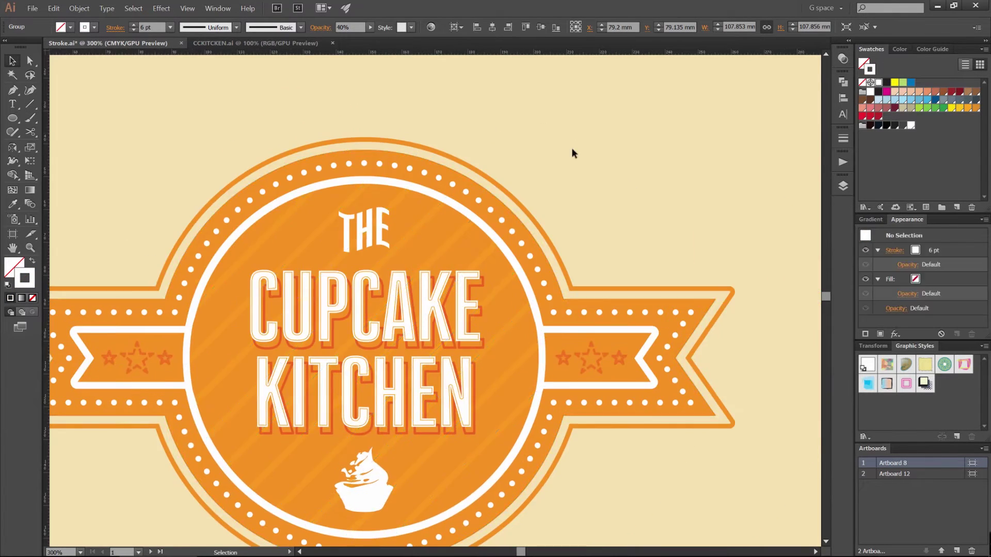
{"action": "scroll", "coordinate": [604, 148], "scroll_direction": "down", "scroll_amount": 3}
{"action": "left_click_drag", "start_coordinate": [690, 142], "coordinate": [353, 238]}
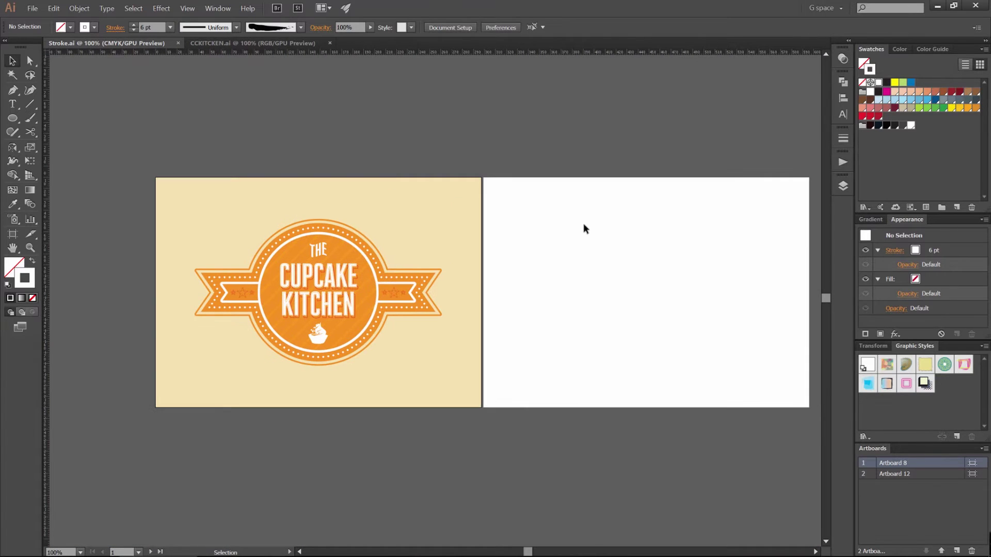
{"action": "left_click_drag", "start_coordinate": [593, 225], "coordinate": [521, 231]}
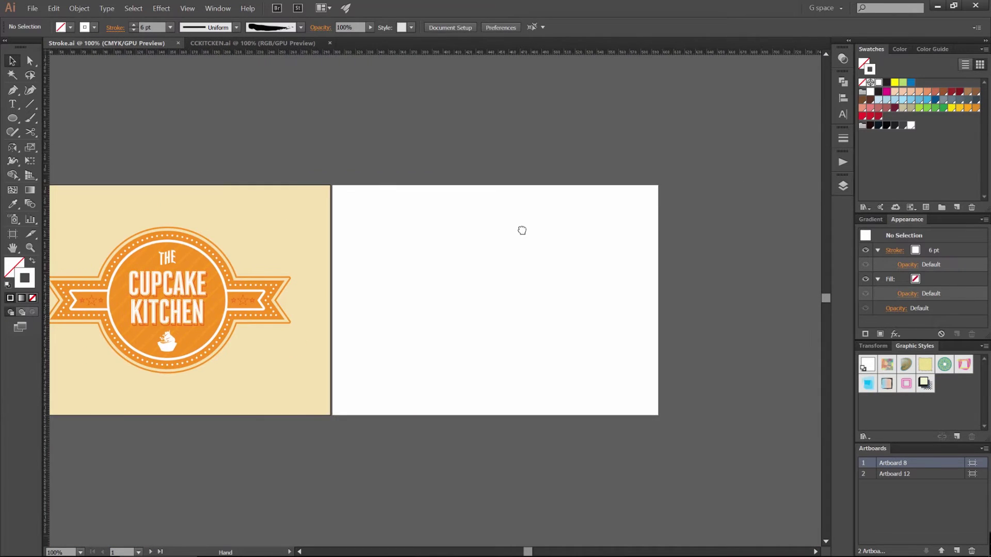
{"action": "left_click", "coordinate": [217, 8]}
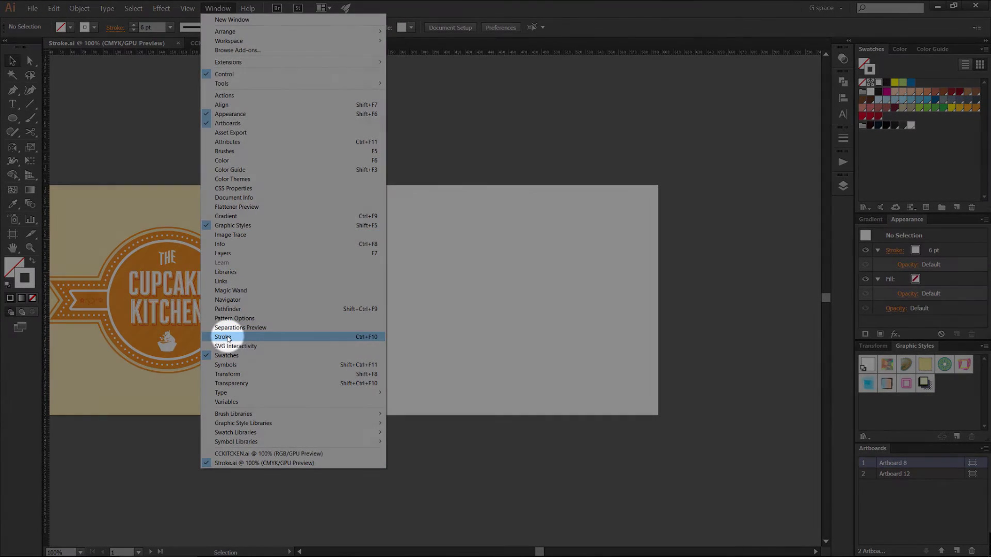
{"action": "left_click", "coordinate": [227, 337]}
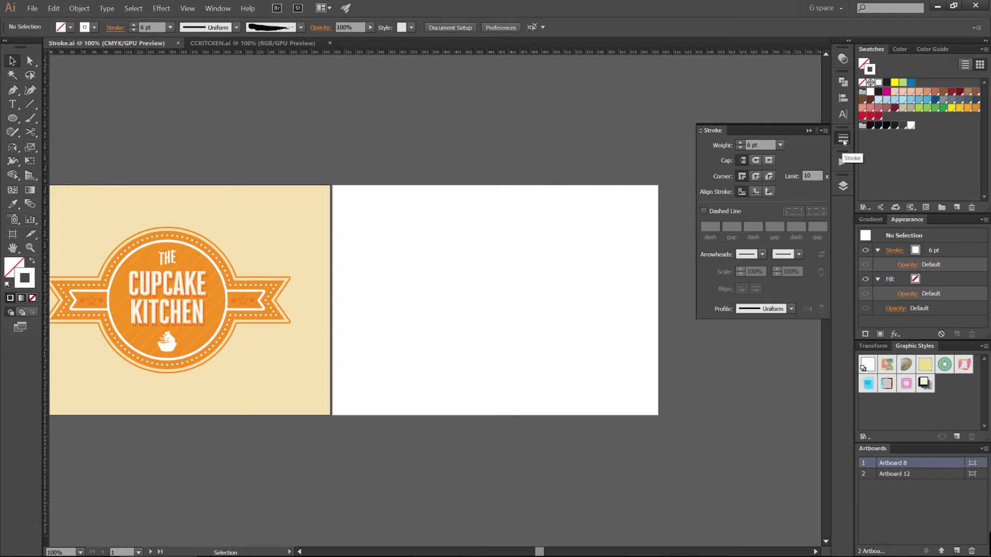
{"action": "mouse_move", "coordinate": [844, 140]}
{"action": "left_mouse_down"}
{"action": "mouse_move", "coordinate": [680, 172]}
{"action": "mouse_move", "coordinate": [721, 172]}
{"action": "mouse_move", "coordinate": [688, 155]}
{"action": "mouse_move", "coordinate": [582, 163]}
{"action": "left_mouse_up"}
{"action": "left_click", "coordinate": [717, 153]}
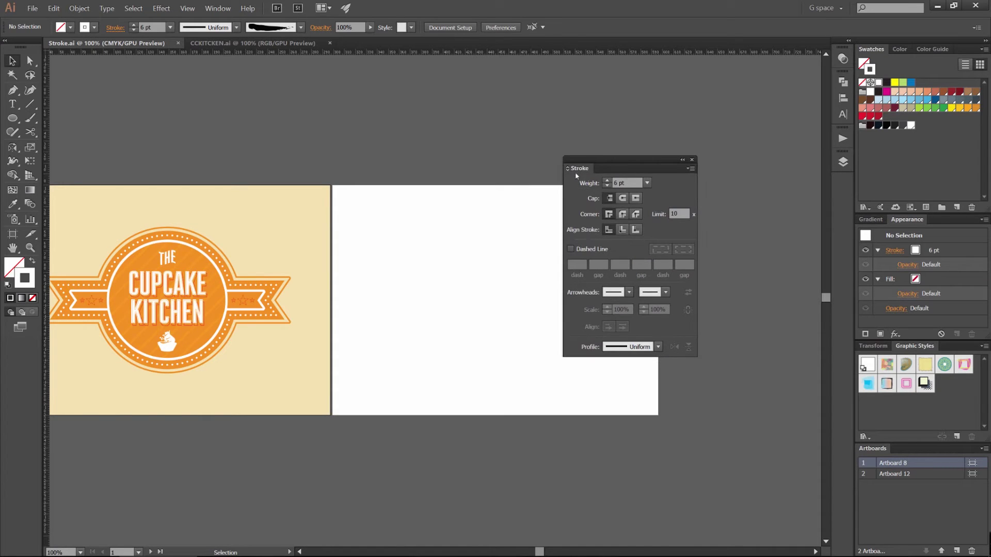
- Collapse the Stroke panel to its weight setting and show its full options again
{"action": "left_click", "coordinate": [568, 169]}
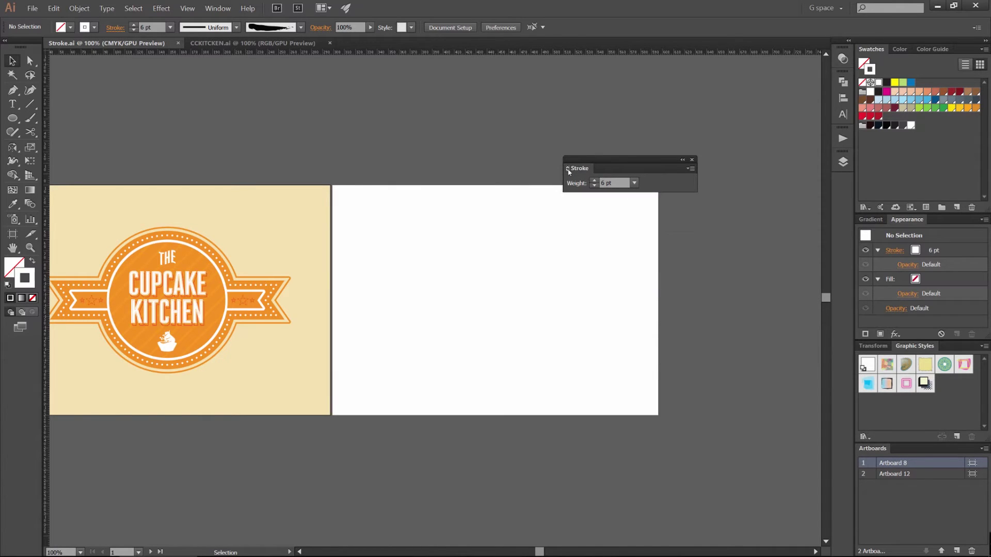
{"action": "left_click", "coordinate": [691, 169]}
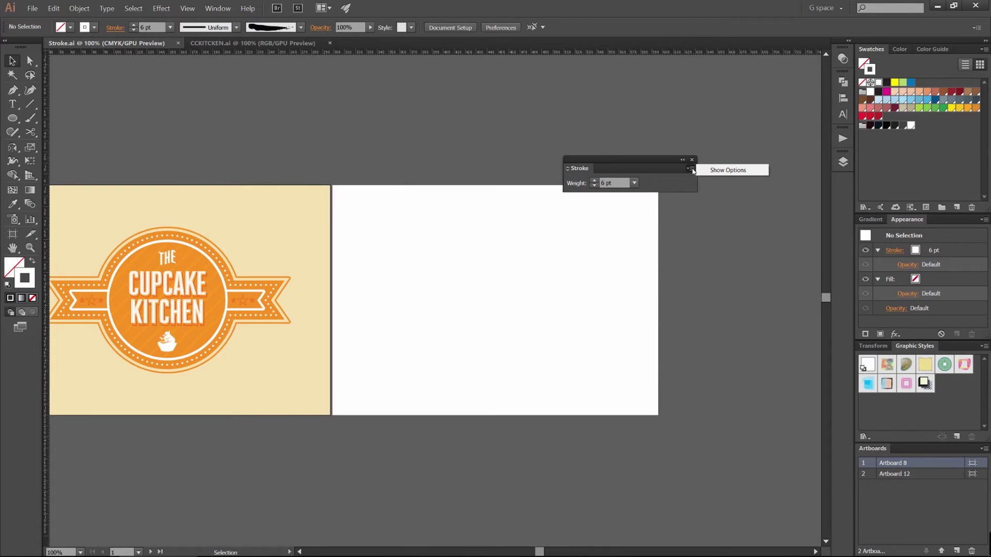
{"action": "left_click", "coordinate": [708, 172]}
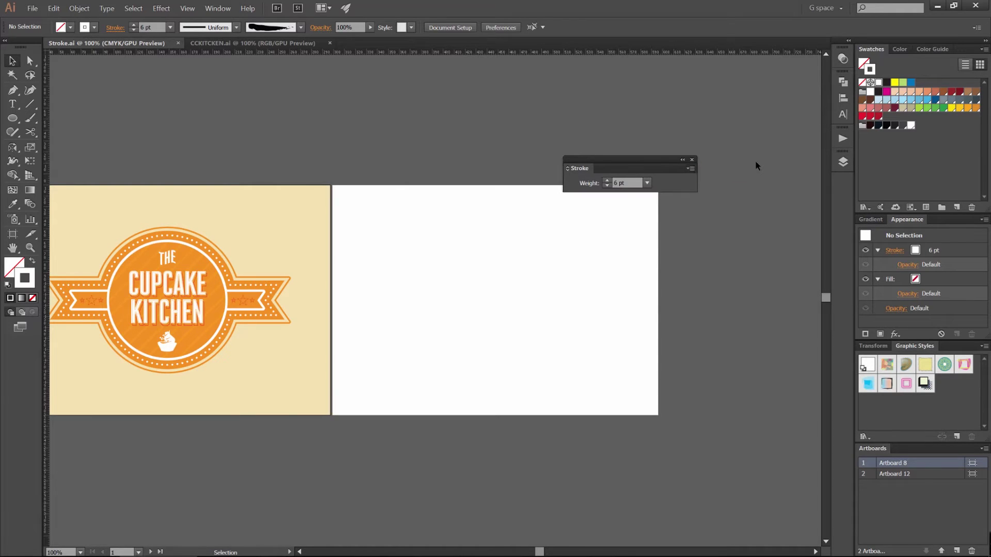
- Move the floating Stroke panel away from the middle of the blank artboard to clear space for drawing
{"action": "left_click_drag", "start_coordinate": [596, 162], "coordinate": [638, 158]}
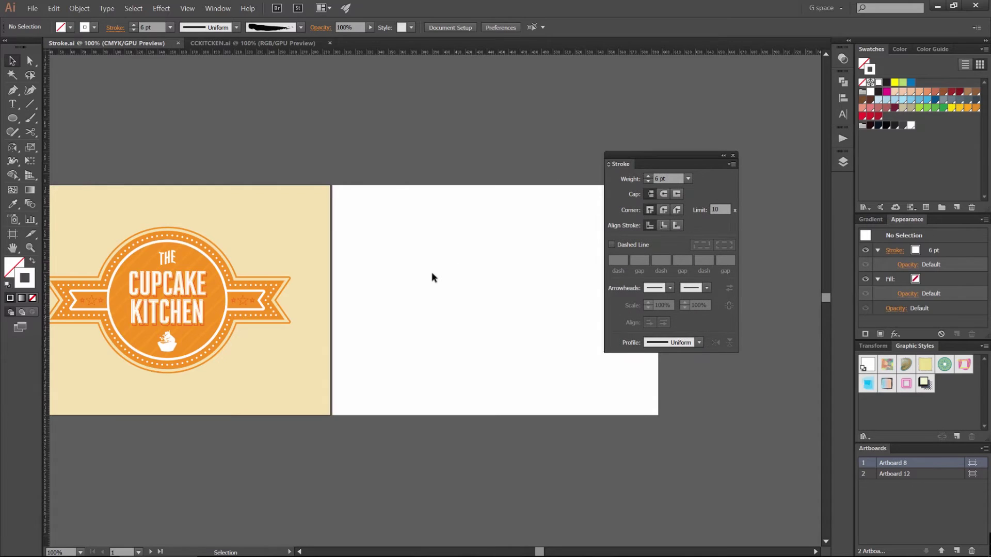
{"action": "scroll", "coordinate": [442, 264], "scroll_direction": "up", "scroll_amount": 1}
{"action": "left_click_drag", "start_coordinate": [551, 165], "coordinate": [414, 162]}
{"action": "left_click_drag", "start_coordinate": [647, 155], "coordinate": [694, 147]}
{"action": "left_click_drag", "start_coordinate": [590, 153], "coordinate": [593, 155]}
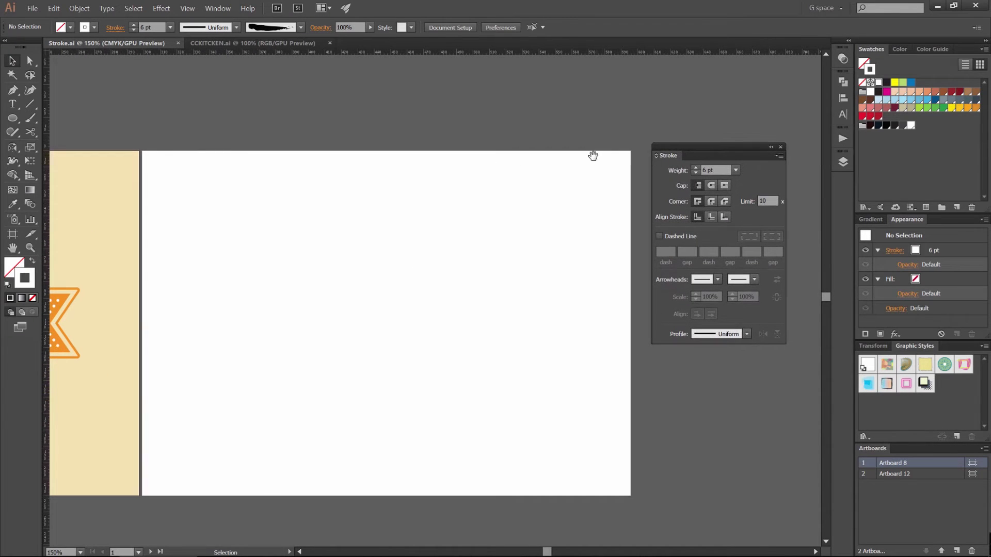
- Draw a circle about 124 mm in diameter in the middle of the blank artboard with the Ellipse tool
{"action": "key", "text": "p"}
{"action": "left_click_drag", "start_coordinate": [387, 261], "coordinate": [452, 237]}
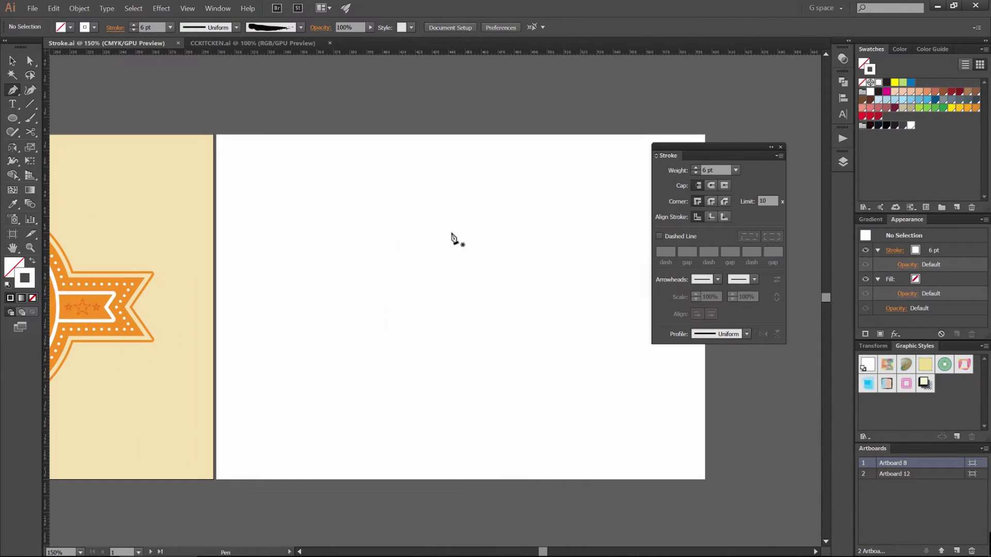
{"action": "key", "text": "l"}
{"action": "left_click_drag", "start_coordinate": [461, 306], "coordinate": [562, 409]}
{"action": "scroll", "coordinate": [517, 238], "scroll_direction": "up", "scroll_amount": 4}
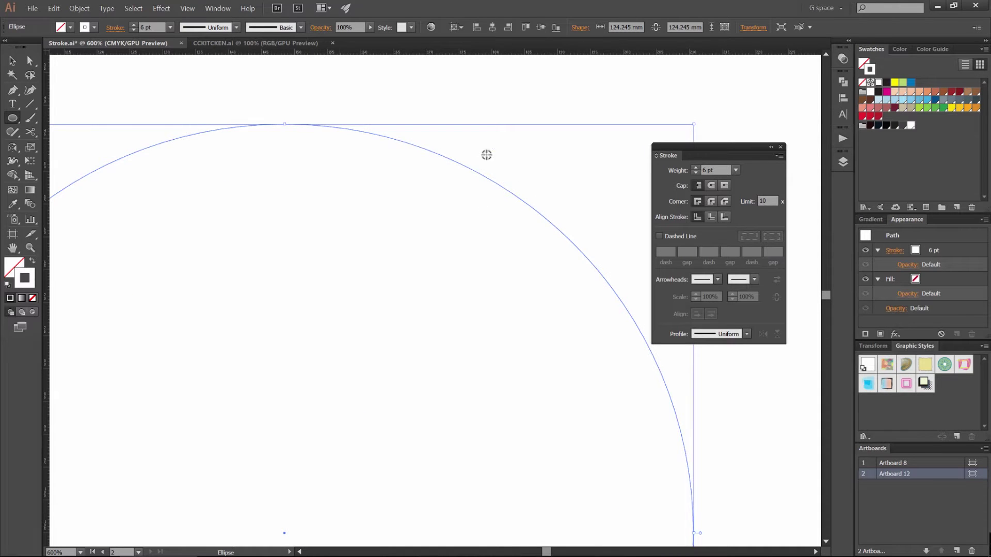
{"action": "scroll", "coordinate": [474, 178], "scroll_direction": "down", "scroll_amount": 2}
{"action": "scroll", "coordinate": [469, 178], "scroll_direction": "down", "scroll_amount": 2}
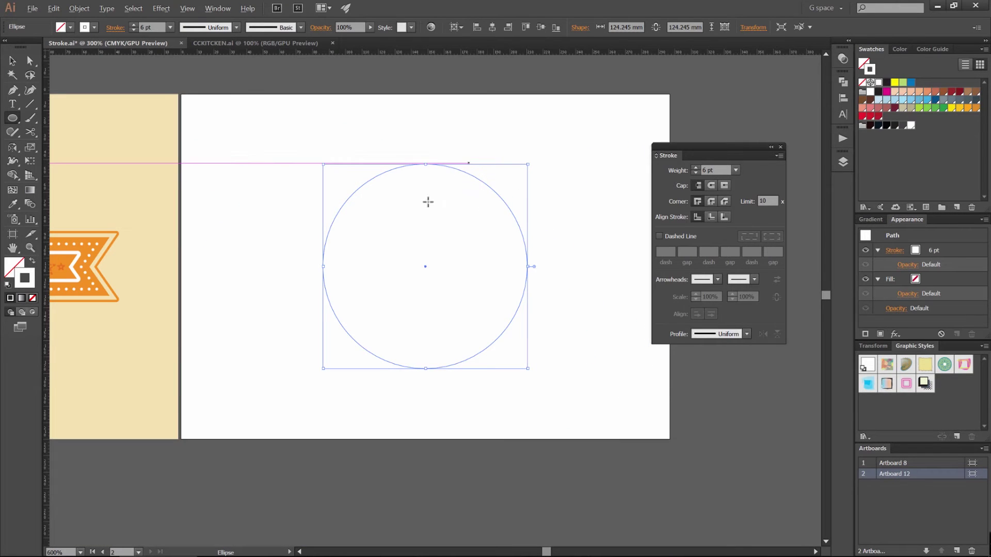
- Set the circle's stroke colour to black
{"action": "left_click", "coordinate": [887, 84]}
{"action": "left_click_drag", "start_coordinate": [443, 140], "coordinate": [458, 162]}
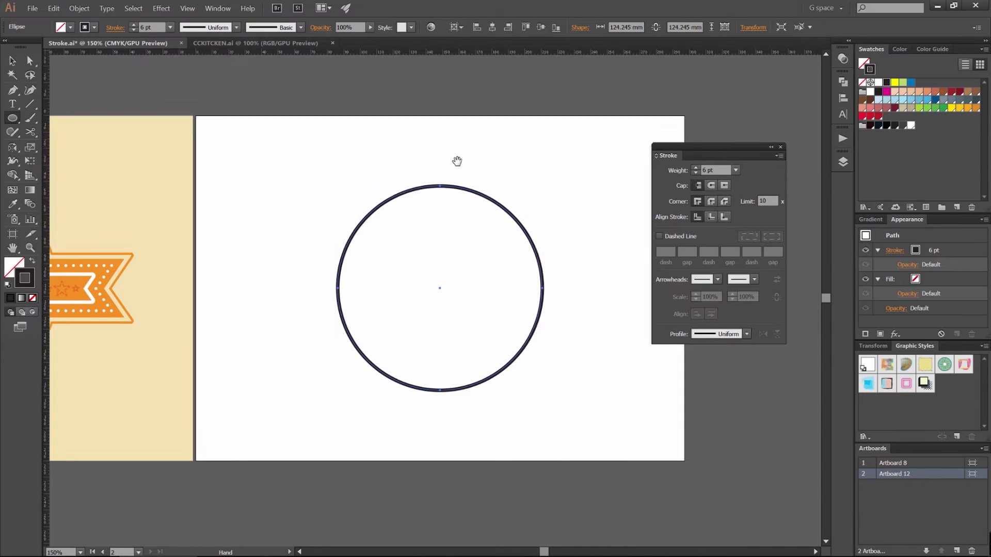
{"action": "scroll", "coordinate": [484, 212], "scroll_direction": "up", "scroll_amount": 1}
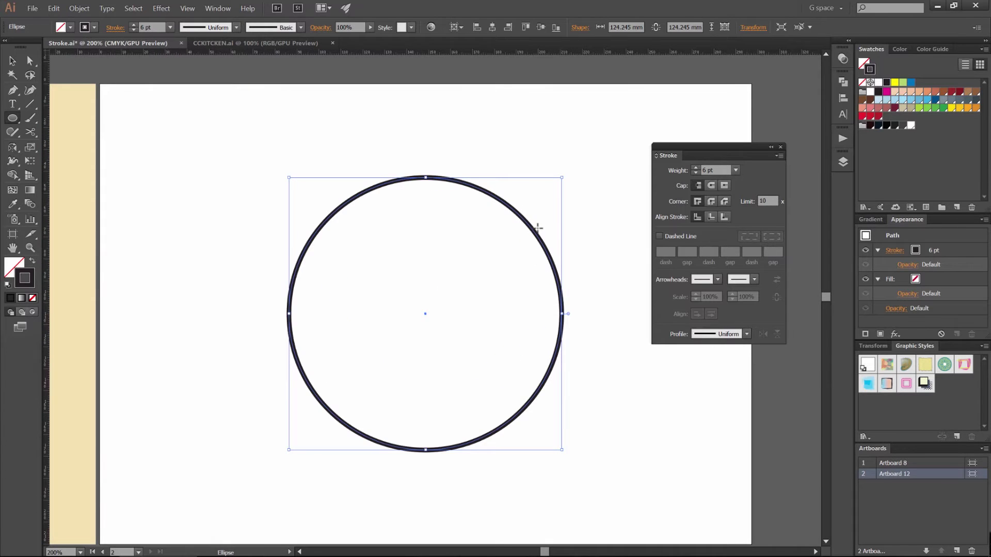
- Swap the circle's fill and stroke colours, swap them back, and keep the circle selected
{"action": "key", "text": "shift+x"}
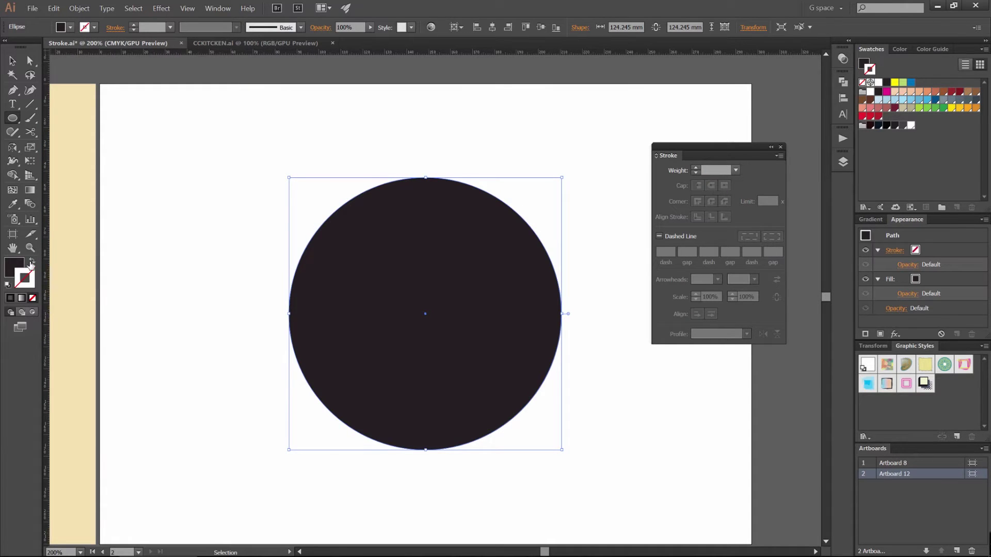
{"action": "left_click", "coordinate": [17, 264]}
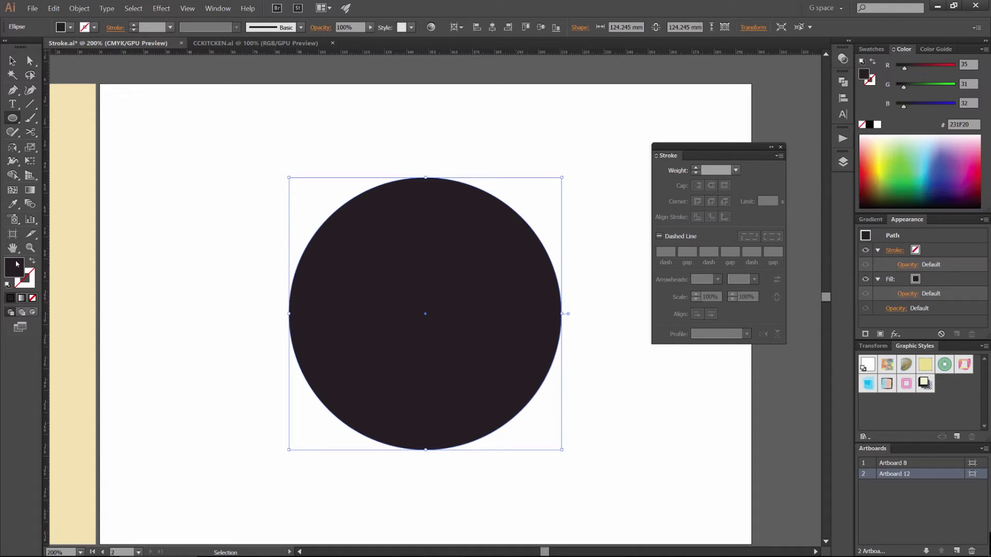
{"action": "left_click", "coordinate": [23, 278]}
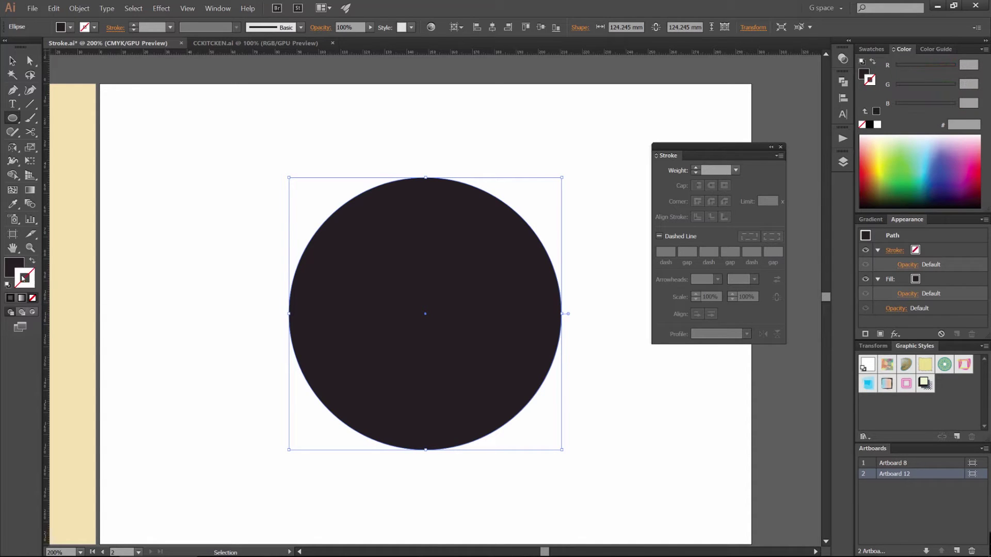
{"action": "left_click", "coordinate": [32, 262]}
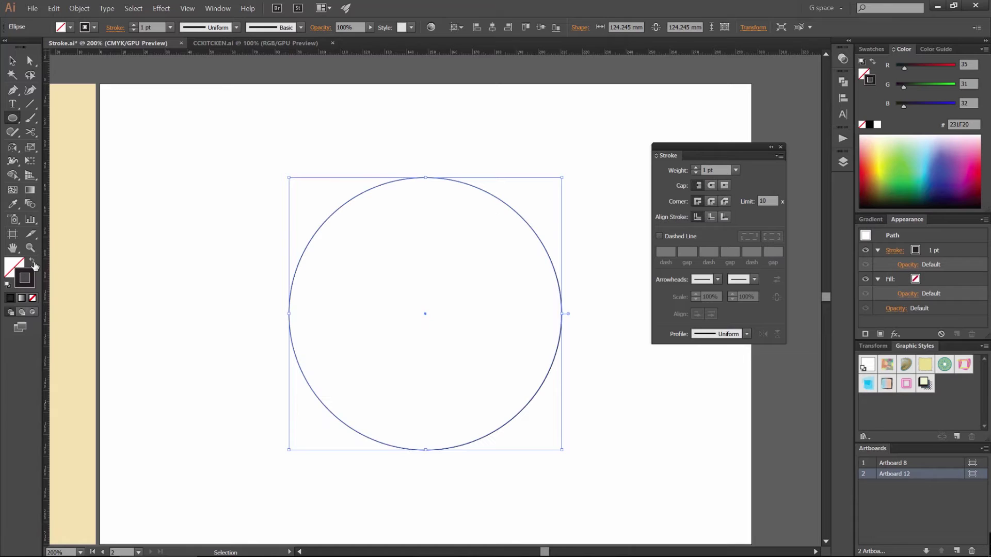
{"action": "left_click", "coordinate": [476, 147]}
{"action": "left_click", "coordinate": [492, 191]}
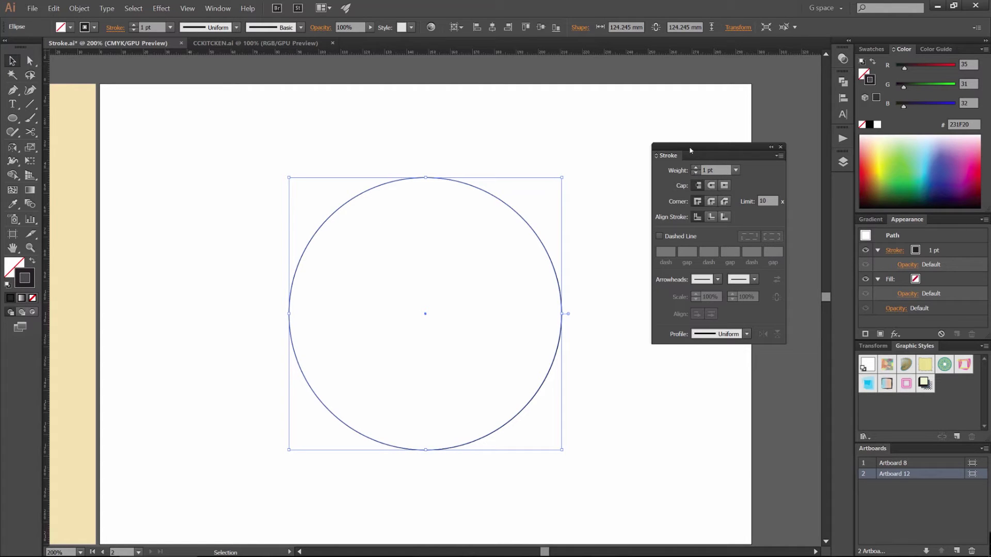
- Move the Stroke panel next to the circle and increase the circle's stroke weight to 20 pt
{"action": "mouse_move", "coordinate": [690, 149]}
{"action": "left_mouse_down"}
{"action": "mouse_move", "coordinate": [663, 165]}
{"action": "mouse_move", "coordinate": [686, 176]}
{"action": "left_mouse_up"}
{"action": "scroll", "coordinate": [506, 207], "scroll_direction": "up", "scroll_amount": 1}
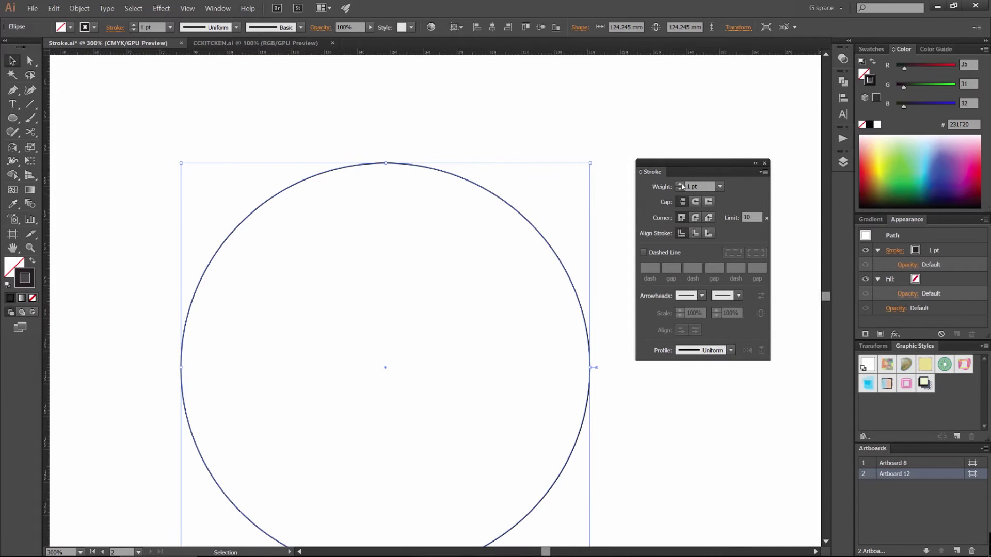
{"action": "left_click", "coordinate": [681, 185]}
{"action": "left_click", "coordinate": [681, 184]}
{"action": "left_click", "coordinate": [681, 184]}
{"action": "left_click", "coordinate": [681, 184]}
{"action": "left_click", "coordinate": [680, 185]}
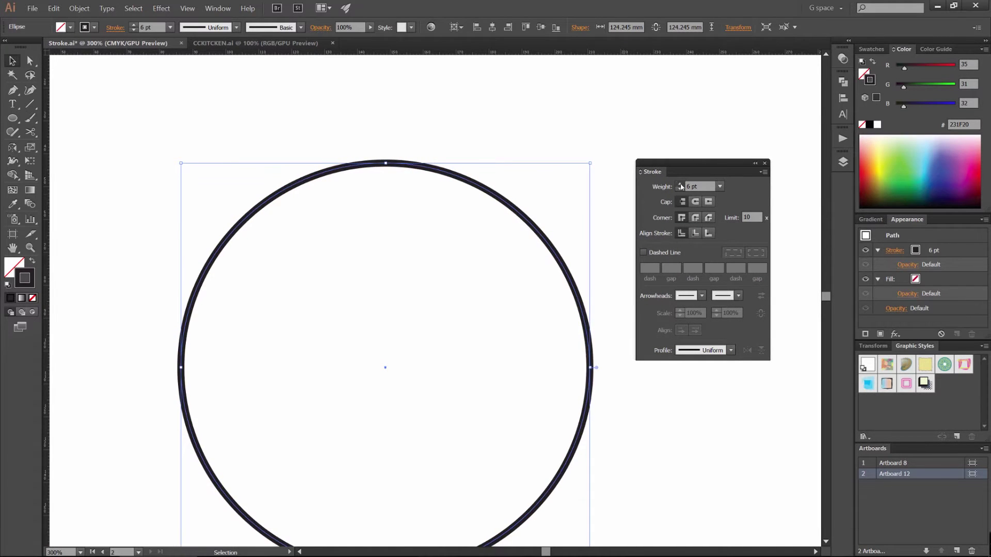
{"action": "left_click", "coordinate": [680, 185]}
{"action": "left_click", "coordinate": [681, 184]}
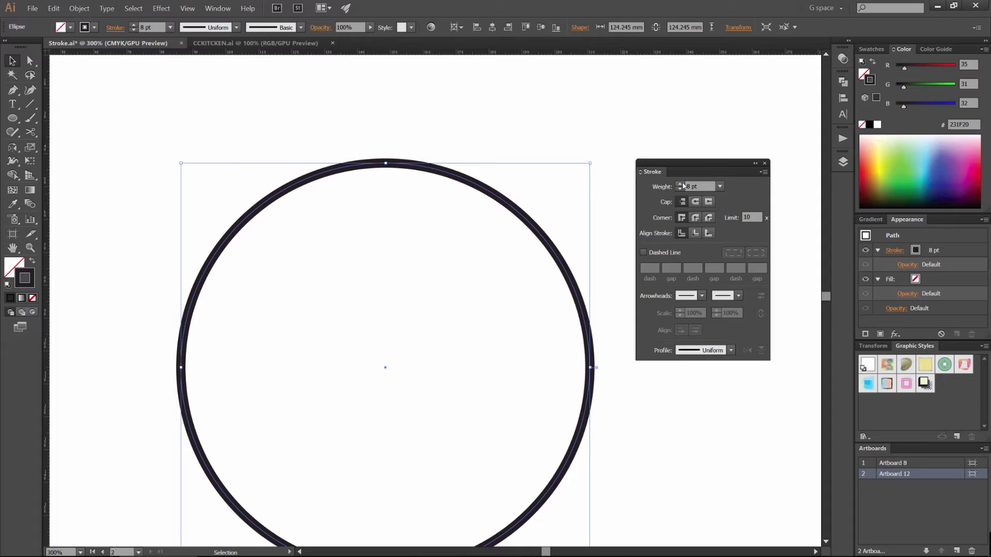
{"action": "left_click", "coordinate": [680, 184], "text": "shift"}
{"action": "left_click", "coordinate": [680, 183], "text": "shift"}
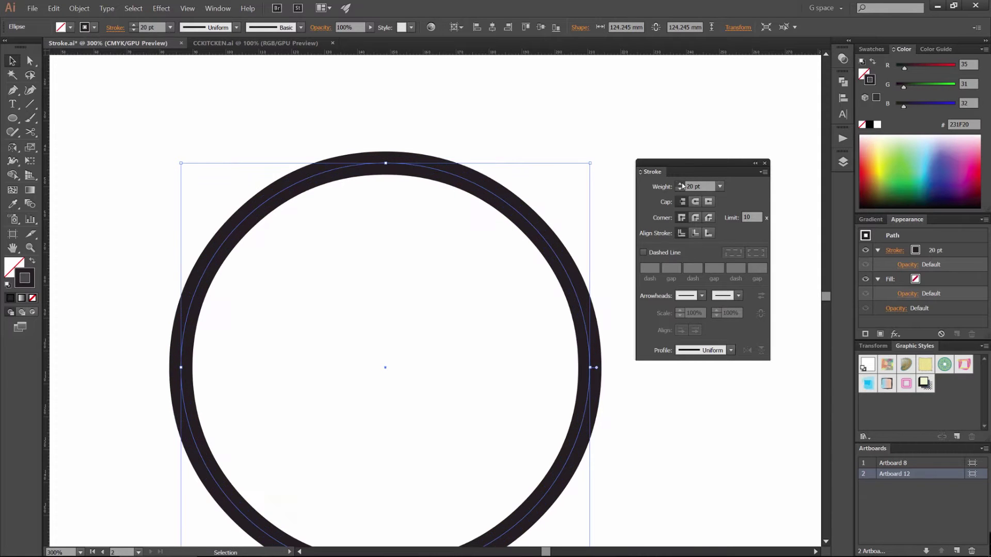
- Increase the circle's stroke weight to 100 pt
{"action": "left_click", "coordinate": [680, 184], "text": "shift"}
{"action": "left_click", "coordinate": [680, 184], "text": "shift"}
{"action": "left_click", "coordinate": [680, 184], "text": "shift"}
{"action": "left_click", "coordinate": [679, 184], "text": "shift"}
{"action": "left_click", "coordinate": [679, 183], "text": "shift"}
{"action": "left_click", "coordinate": [679, 184], "text": "shift"}
{"action": "left_click", "coordinate": [679, 183], "text": "shift"}
{"action": "scroll", "coordinate": [620, 179], "scroll_direction": "down", "scroll_amount": 1}
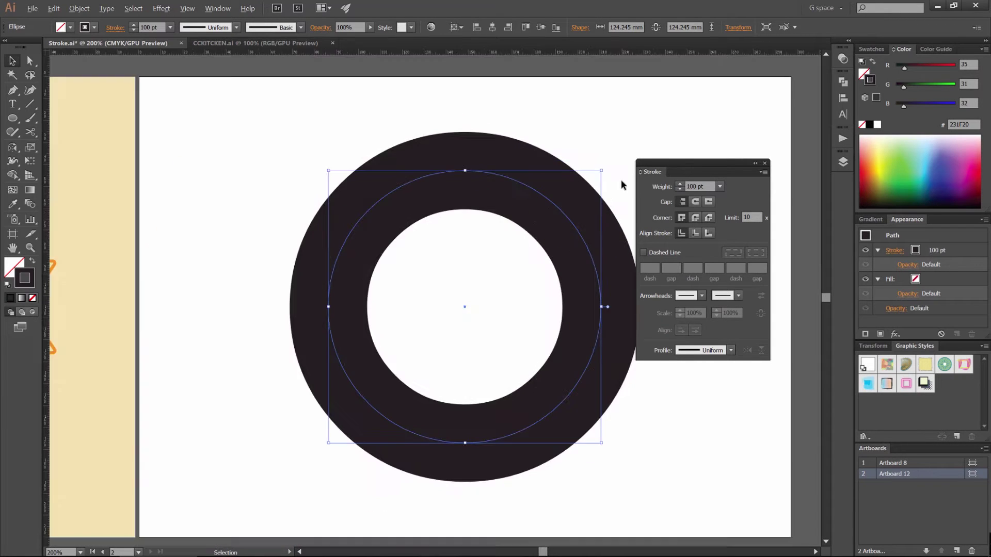
- Reduce the circle's stroke weight to 60 pt
{"action": "key", "text": "ctrl+0"}
{"action": "left_click", "coordinate": [682, 190], "text": "shift"}
{"action": "left_click", "coordinate": [681, 190], "text": "shift"}
{"action": "left_click", "coordinate": [682, 190], "text": "shift"}
{"action": "left_click", "coordinate": [682, 189], "text": "shift"}
{"action": "left_click", "coordinate": [681, 189], "text": "shift"}
{"action": "left_click", "coordinate": [682, 190], "text": "shift"}
{"action": "left_click", "coordinate": [680, 184], "text": "shift"}
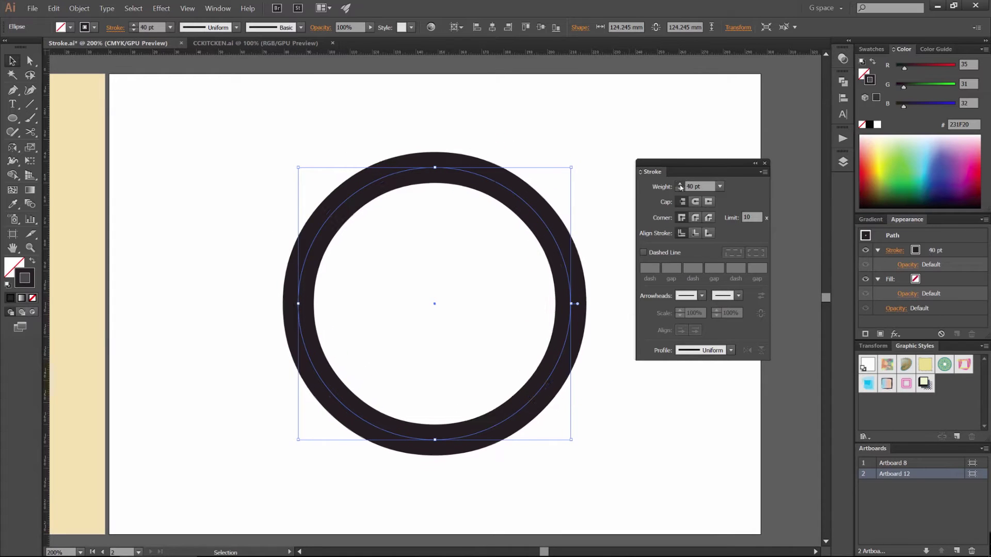
{"action": "left_click", "coordinate": [680, 184], "text": "shift"}
{"action": "left_click", "coordinate": [680, 184], "text": "shift"}
{"action": "left_click_drag", "start_coordinate": [494, 170], "coordinate": [487, 171]}
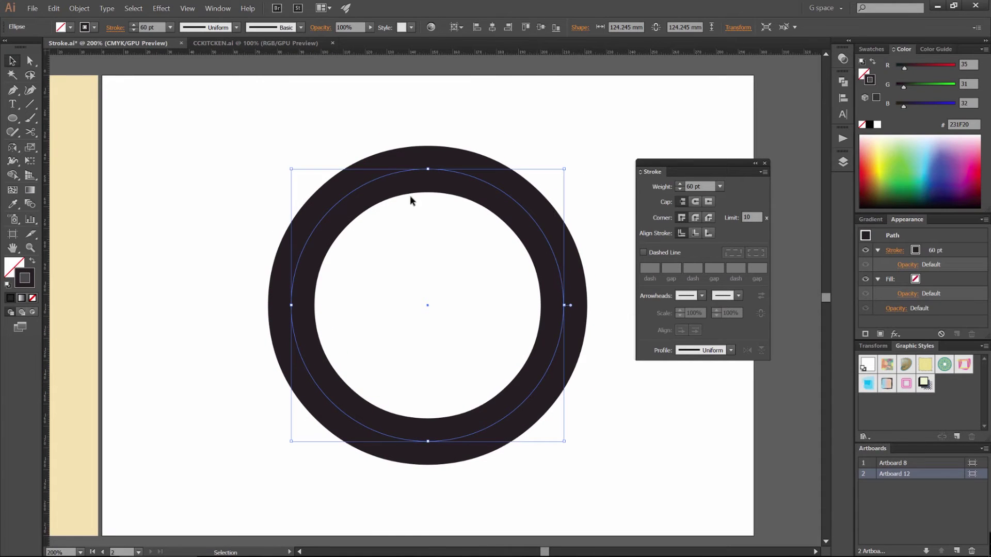
- Look through the preset stroke weights without choosing one, and reposition the Stroke panel beside the circle
{"action": "left_click_drag", "start_coordinate": [684, 164], "coordinate": [695, 161]}
{"action": "left_click", "coordinate": [731, 185]}
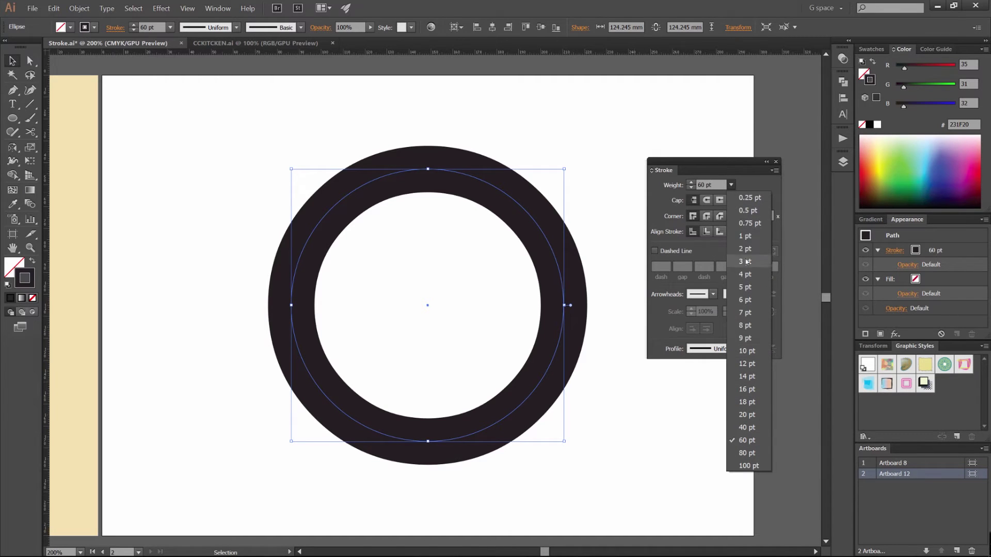
{"action": "left_click", "coordinate": [681, 168]}
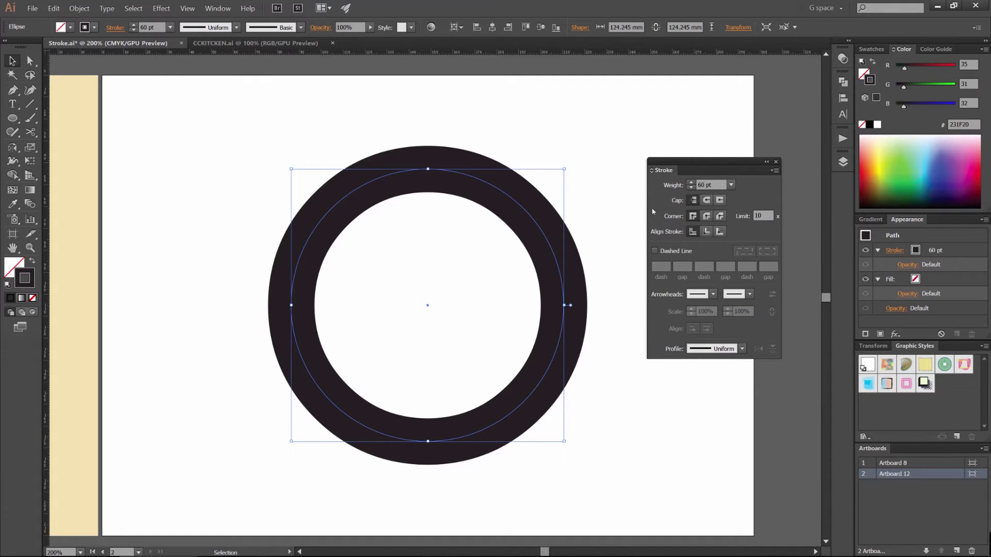
{"action": "left_click_drag", "start_coordinate": [743, 179], "coordinate": [733, 180]}
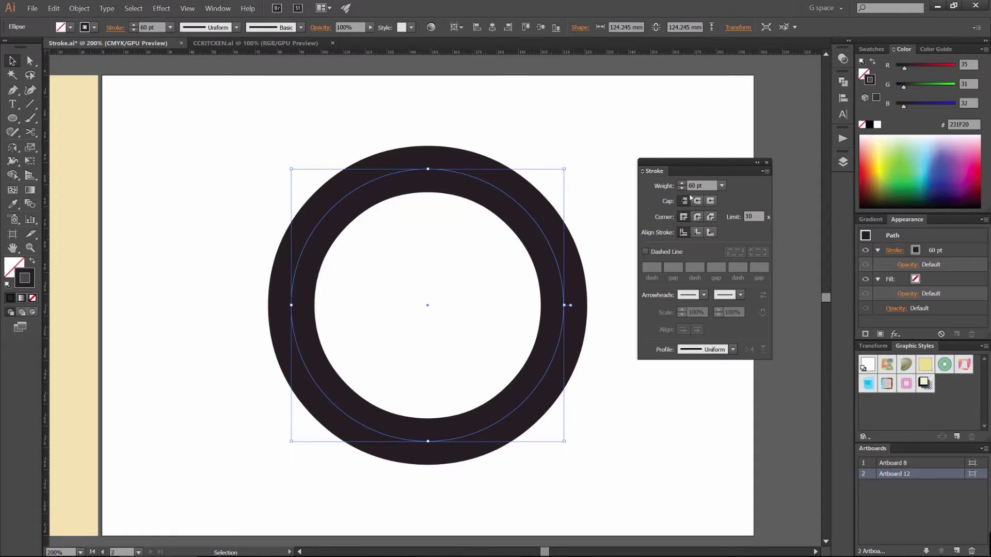
{"action": "key", "text": "space"}
{"action": "left_click_drag", "start_coordinate": [625, 201], "coordinate": [627, 191]}
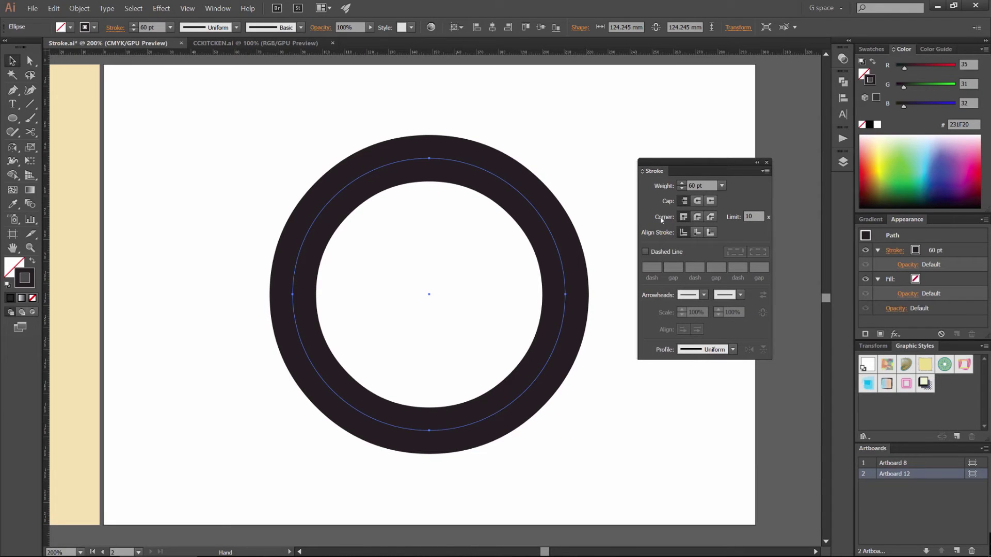
- Draw a straight vertical line about 116 mm long in the empty area to the right of the circle with the Pen tool
{"action": "left_click_drag", "start_coordinate": [539, 137], "coordinate": [381, 169]}
{"action": "key", "text": "alt"}
{"action": "key", "text": "space"}
{"action": "left_click_drag", "start_coordinate": [504, 160], "coordinate": [564, 161]}
{"action": "left_click_drag", "start_coordinate": [533, 174], "coordinate": [285, 223]}
{"action": "left_click", "coordinate": [479, 229]}
{"action": "key", "text": "p"}
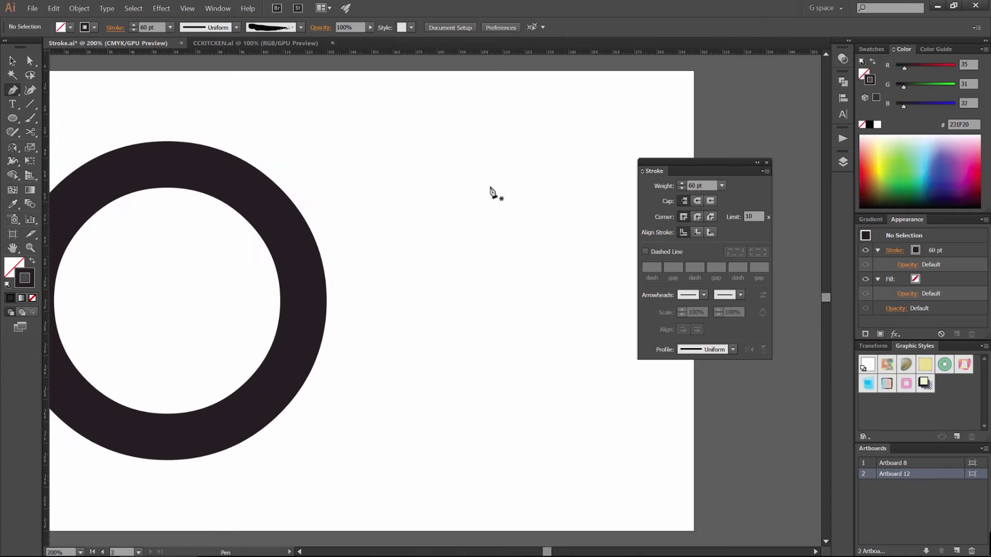
{"action": "left_click", "coordinate": [493, 171]}
{"action": "left_click", "coordinate": [505, 425], "text": "shift"}
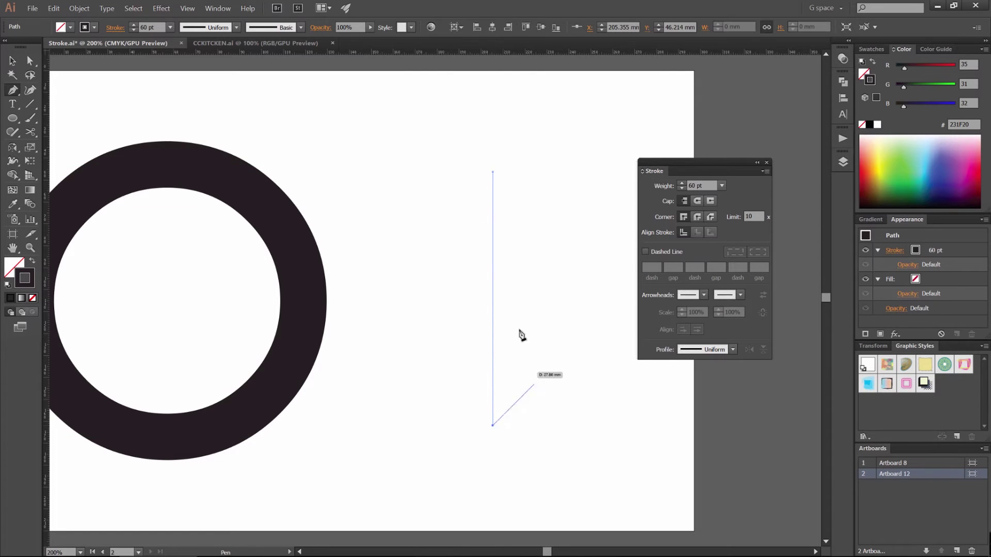
{"action": "key", "text": "v"}
- Reduce the vertical line's stroke weight to 20 pt
{"action": "left_click", "coordinate": [682, 188], "text": "shift"}
{"action": "left_click", "coordinate": [682, 188], "text": "shift"}
{"action": "left_click", "coordinate": [682, 188], "text": "shift"}
{"action": "left_click", "coordinate": [682, 189], "text": "shift"}
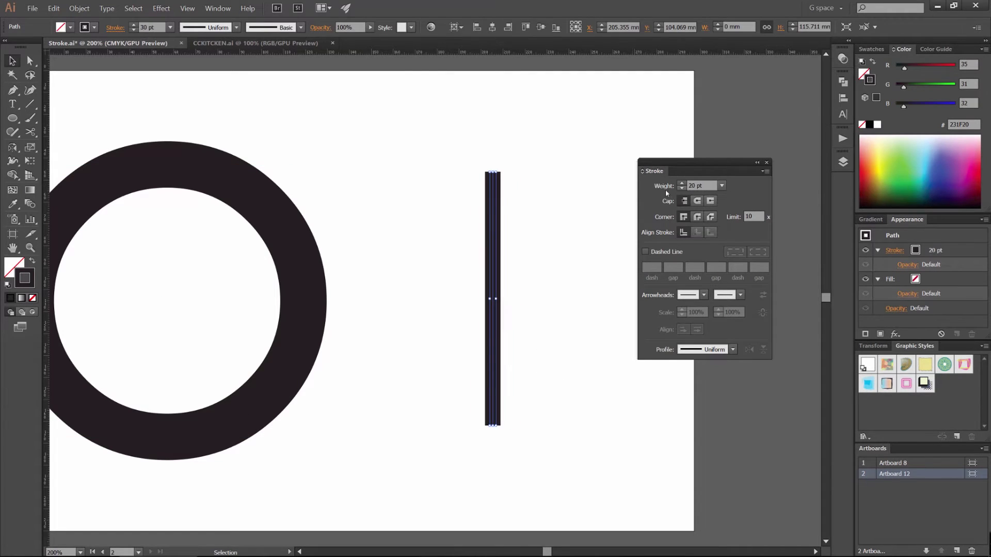
- Select the line's upper anchor point and try Round Cap followed by Projecting Cap on the stroke
{"action": "scroll", "coordinate": [487, 163], "scroll_direction": "up", "scroll_amount": 7}
{"action": "key", "text": "a"}
{"action": "left_click", "coordinate": [514, 236]}
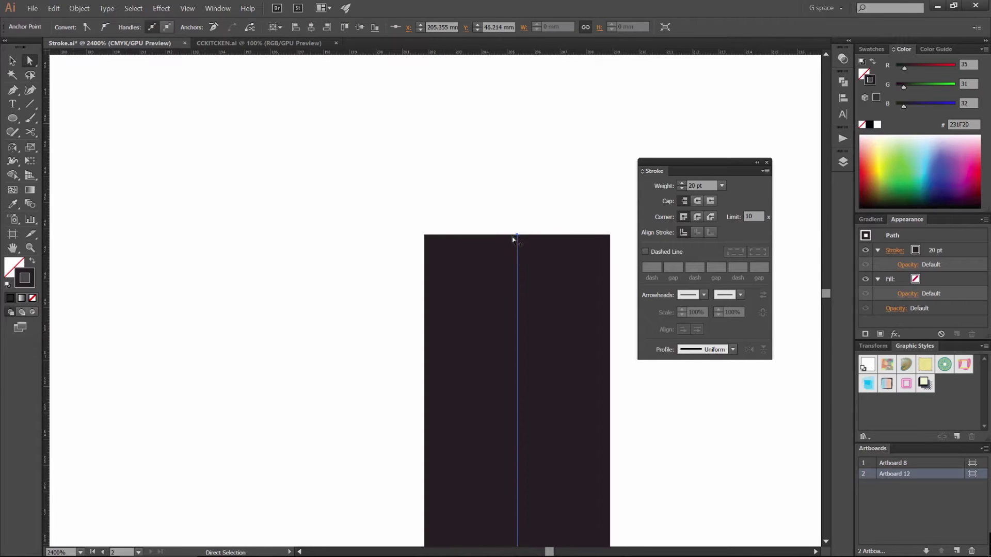
{"action": "scroll", "coordinate": [516, 237], "scroll_direction": "right", "scroll_amount": 3}
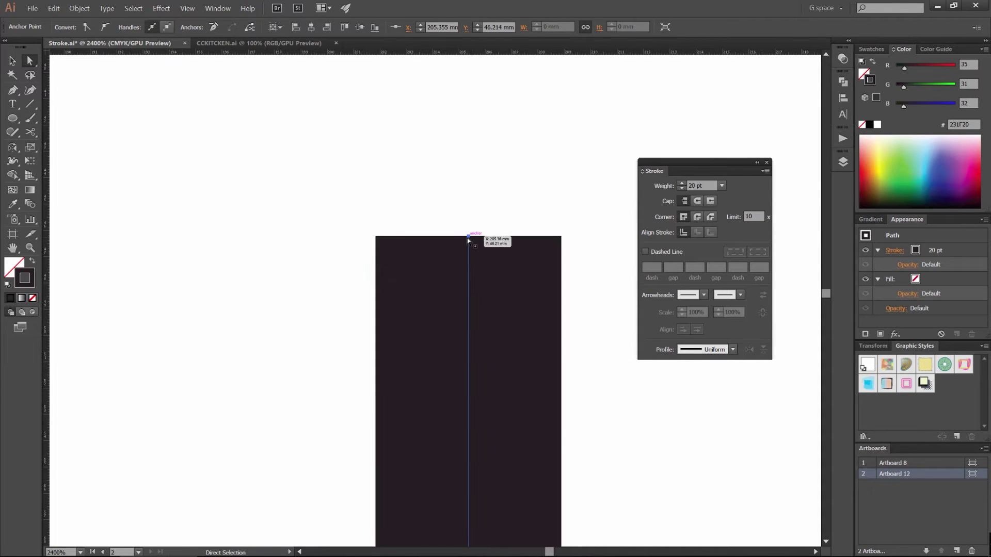
{"action": "left_click", "coordinate": [698, 202]}
{"action": "left_click", "coordinate": [711, 201]}
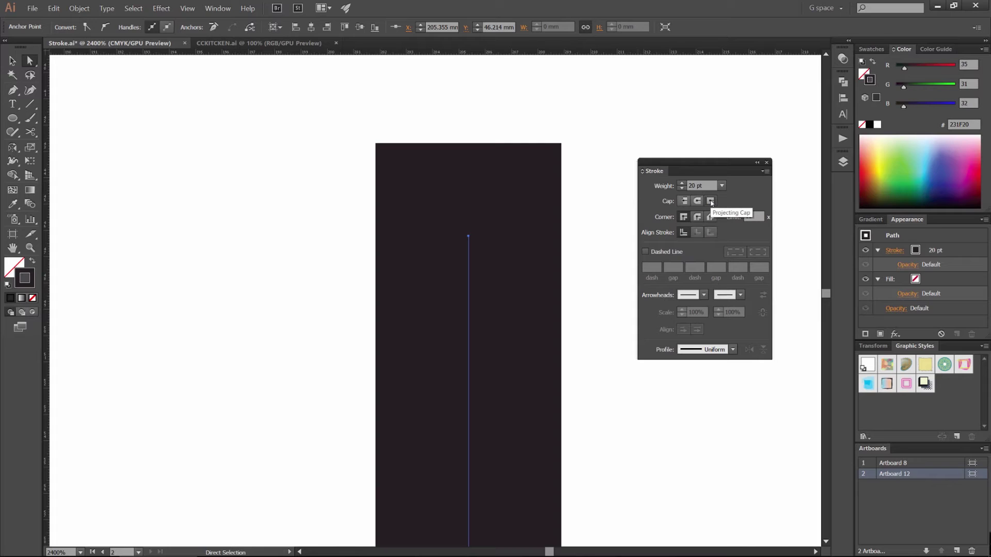
- Switch the line's stroke to Butt Cap, set it to Round Cap, and examine the line's upper end up close
{"action": "left_click", "coordinate": [685, 201]}
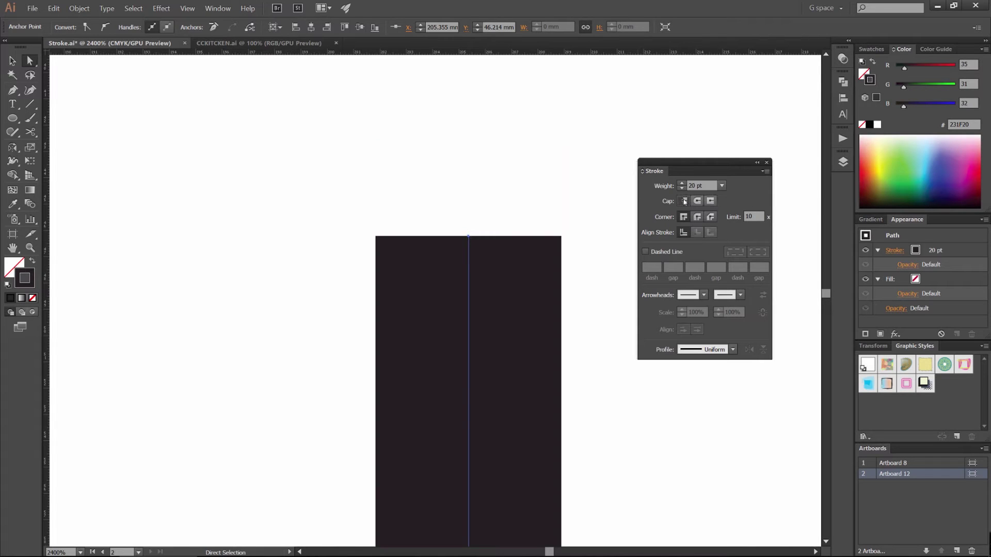
{"action": "left_click", "coordinate": [698, 201]}
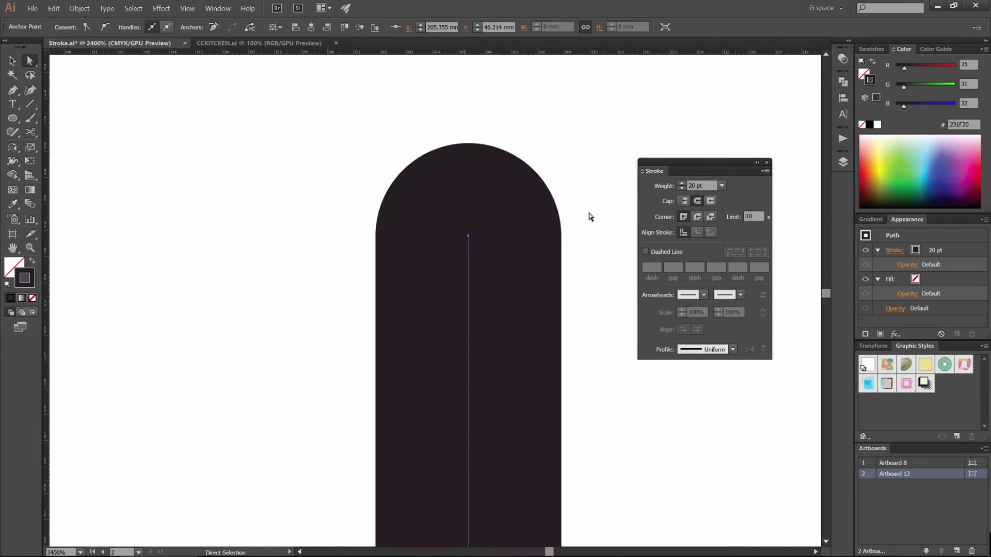
{"action": "scroll", "coordinate": [394, 192], "scroll_direction": "down", "scroll_amount": 5}
{"action": "scroll", "coordinate": [410, 193], "scroll_direction": "up", "scroll_amount": 2}
{"action": "left_click_drag", "start_coordinate": [402, 179], "coordinate": [430, 177]}
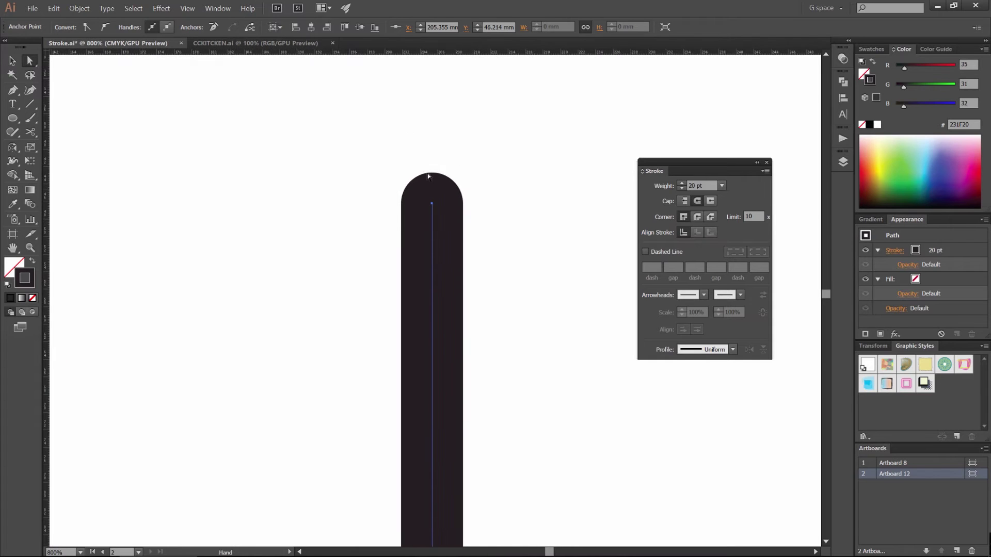
{"action": "scroll", "coordinate": [414, 237], "scroll_direction": "up", "scroll_amount": 1}
{"action": "left_click_drag", "start_coordinate": [502, 172], "coordinate": [500, 163]}
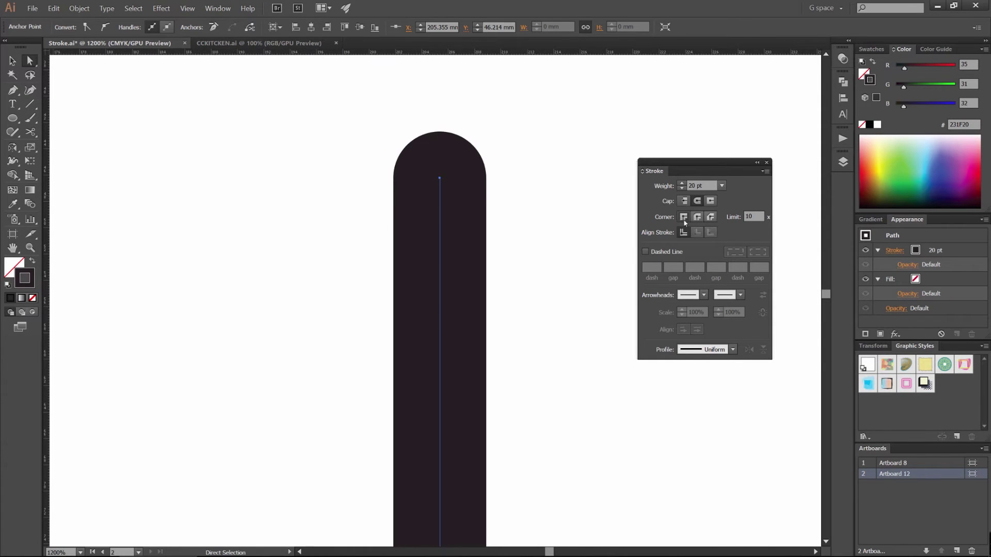
- Select the whole vertical line and delete it
{"action": "scroll", "coordinate": [601, 206], "scroll_direction": "down", "scroll_amount": 1}
{"action": "scroll", "coordinate": [596, 209], "scroll_direction": "down", "scroll_amount": 5}
{"action": "left_click_drag", "start_coordinate": [595, 207], "coordinate": [490, 179]}
{"action": "key", "text": "v"}
{"action": "left_click_drag", "start_coordinate": [537, 121], "coordinate": [441, 357]}
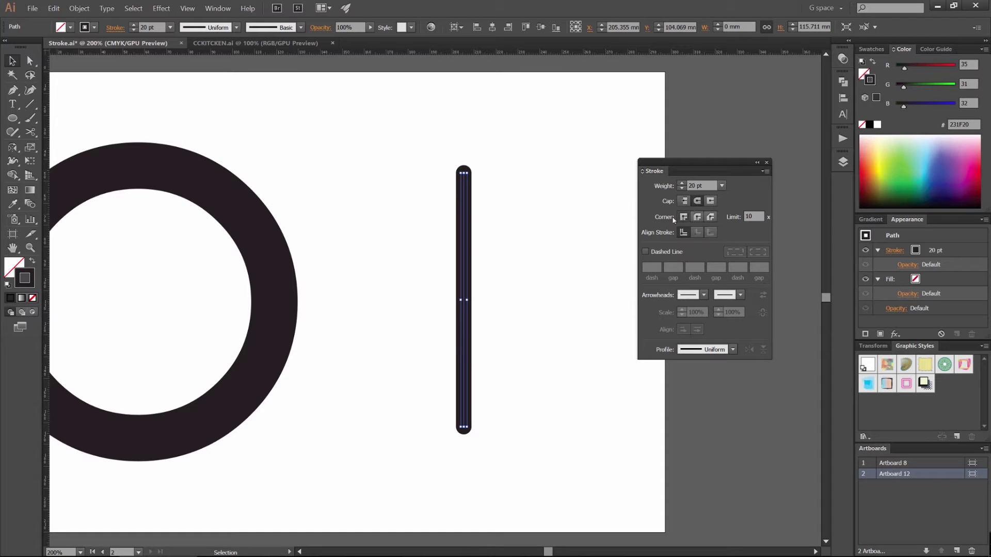
{"action": "left_click", "coordinate": [556, 185]}
{"action": "left_click_drag", "start_coordinate": [540, 165], "coordinate": [427, 241]}
{"action": "key", "text": "Delete"}
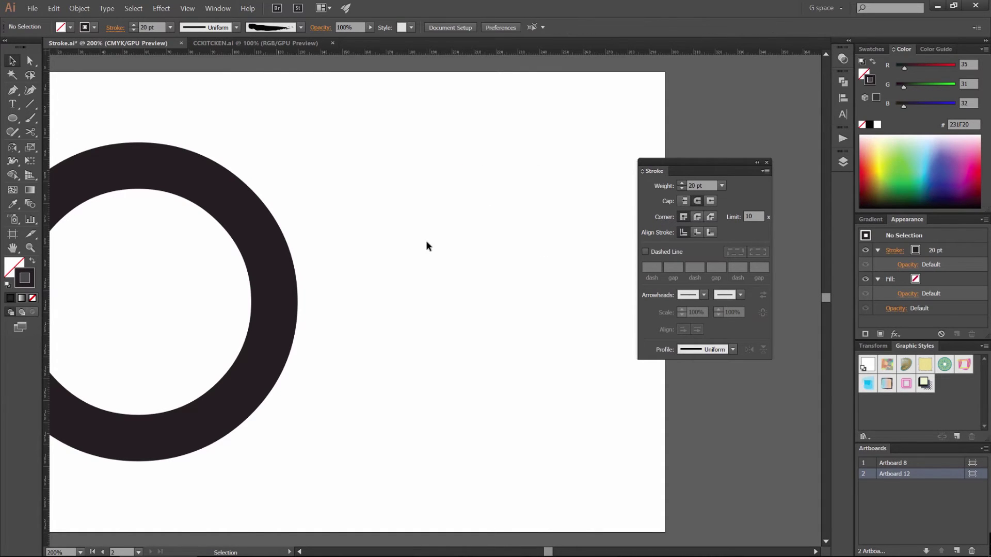
- Draw a rectangle about 88 by 94 mm in the empty area to the right of the circle, and deselect it
{"action": "key", "text": "m"}
{"action": "mouse_move", "coordinate": [381, 179]}
{"action": "left_mouse_down"}
{"action": "mouse_move", "coordinate": [424, 327]}
{"action": "mouse_move", "coordinate": [574, 385]}
{"action": "left_mouse_up"}
{"action": "key", "text": "v"}
{"action": "left_click", "coordinate": [514, 126]}
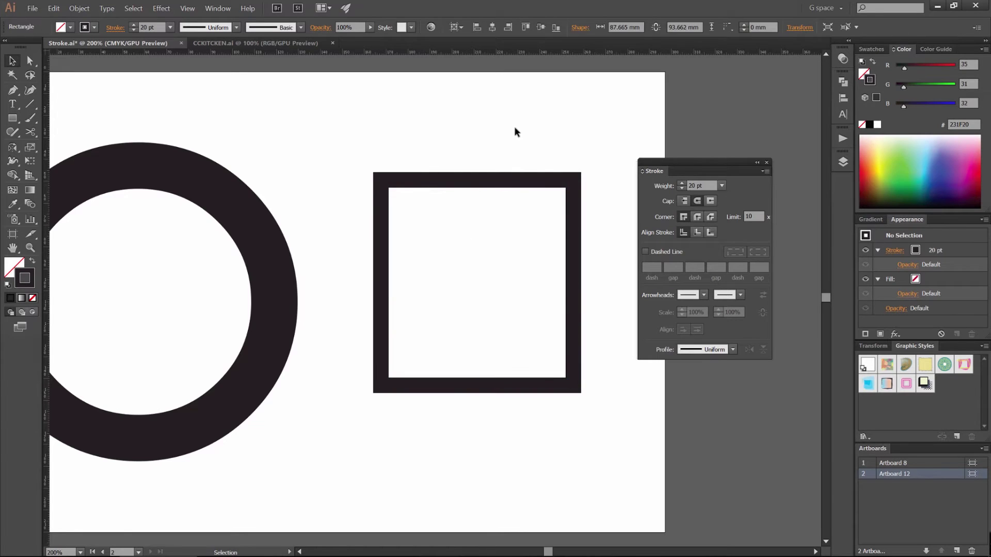
- Select the rectangle, apply Round Join to its stroke corners, and examine its upper-right corner up close
{"action": "scroll", "coordinate": [540, 141], "scroll_direction": "up", "scroll_amount": 1}
{"action": "left_click_drag", "start_coordinate": [575, 150], "coordinate": [515, 233]}
{"action": "left_click_drag", "start_coordinate": [578, 192], "coordinate": [550, 170]}
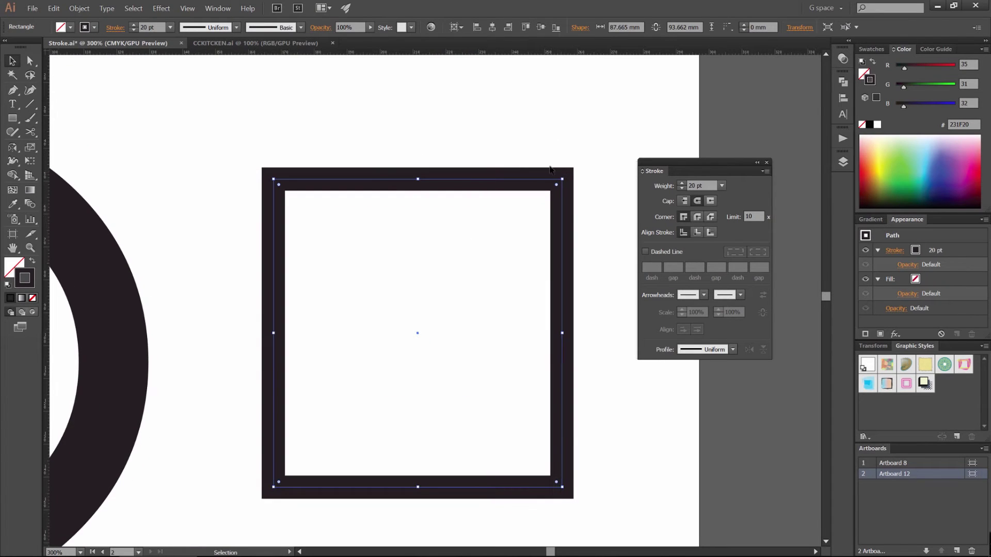
{"action": "left_click", "coordinate": [698, 217]}
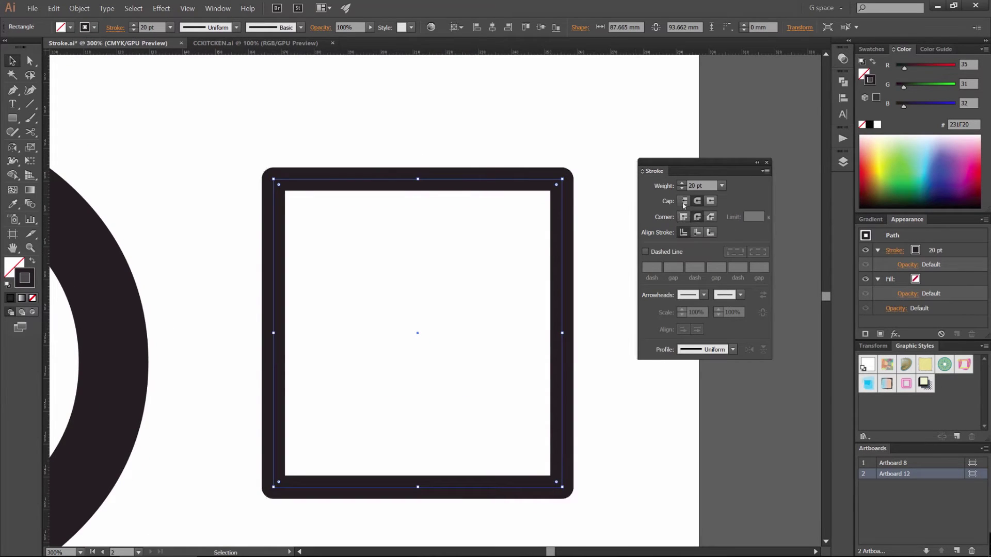
{"action": "scroll", "coordinate": [579, 179], "scroll_direction": "up", "scroll_amount": 4}
{"action": "scroll", "coordinate": [537, 170], "scroll_direction": "up", "scroll_amount": 2}
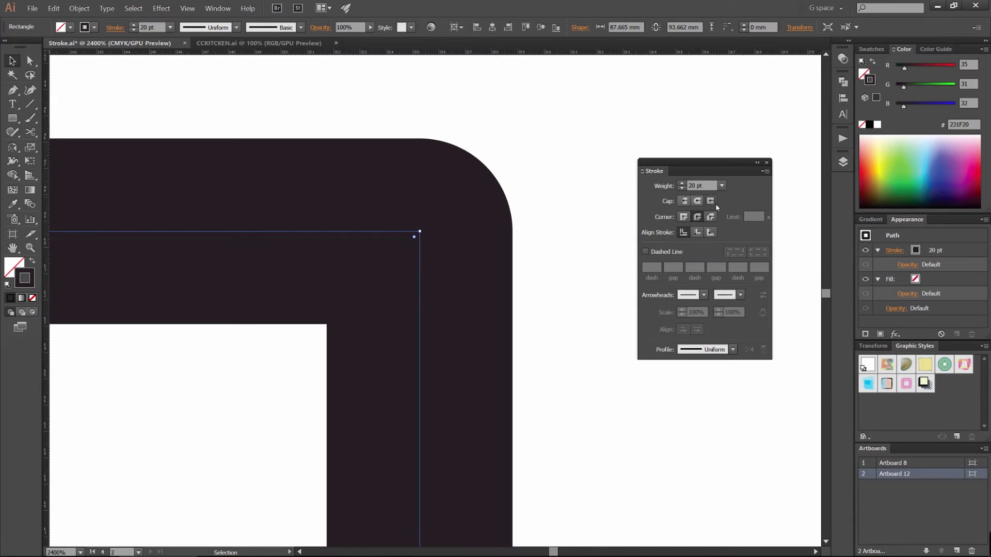
- Compare Bevel Join, Round Join and Miter Join on the rectangle's corners, finishing with Miter Join
{"action": "left_click", "coordinate": [716, 219]}
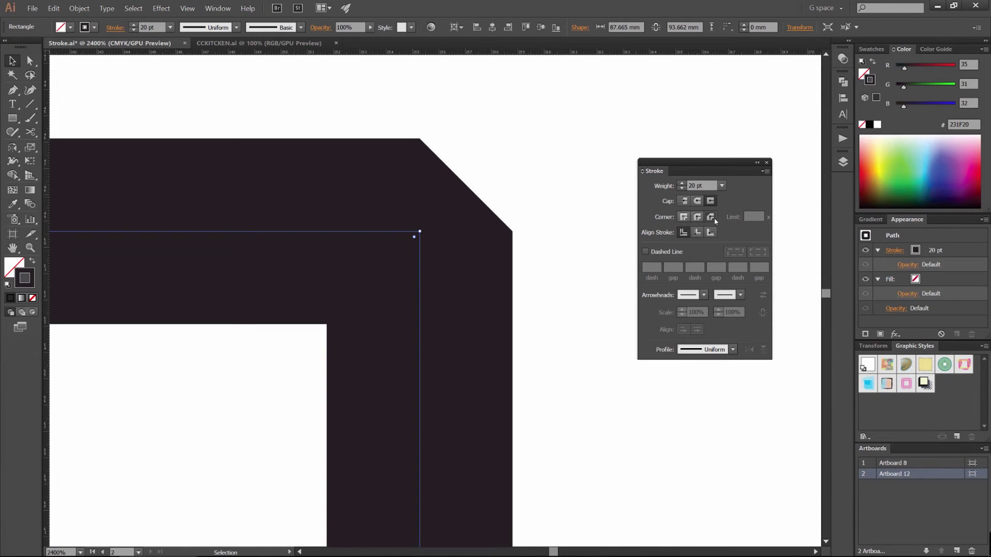
{"action": "scroll", "coordinate": [516, 151], "scroll_direction": "up", "scroll_amount": 2}
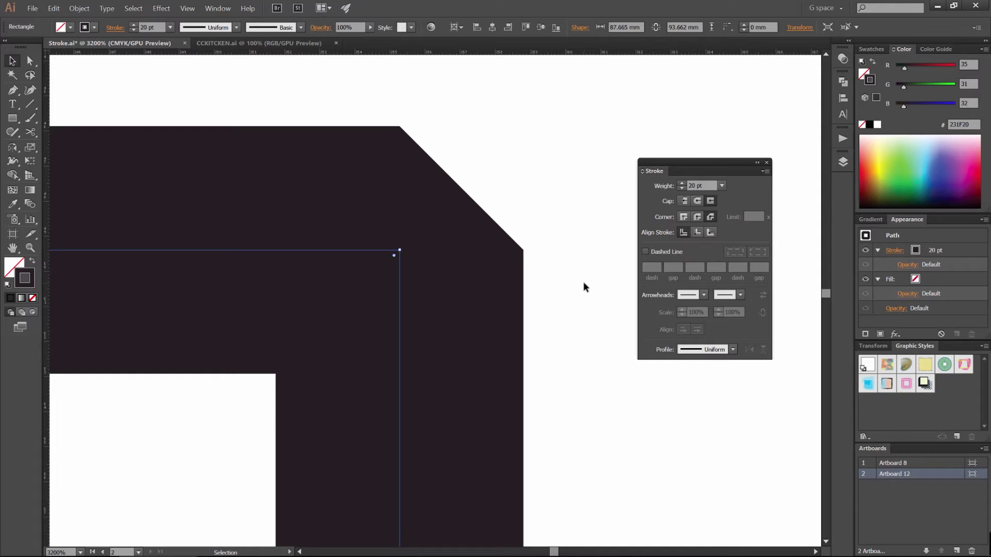
{"action": "left_click", "coordinate": [697, 217]}
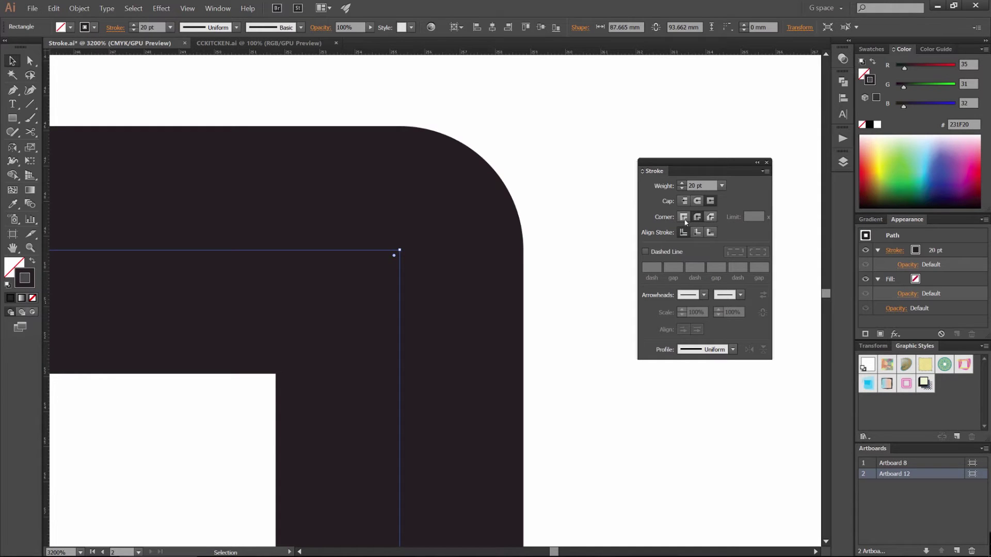
{"action": "left_click", "coordinate": [684, 219]}
{"action": "left_click", "coordinate": [711, 218]}
{"action": "left_click", "coordinate": [684, 218]}
- Align the rectangle's stroke to the inside of its path
{"action": "scroll", "coordinate": [612, 229], "scroll_direction": "down", "scroll_amount": 5}
{"action": "mouse_move", "coordinate": [636, 242]}
{"action": "left_mouse_down"}
{"action": "mouse_move", "coordinate": [625, 193]}
{"action": "mouse_move", "coordinate": [546, 184]}
{"action": "left_mouse_up"}
{"action": "left_click_drag", "start_coordinate": [683, 164], "coordinate": [673, 152]}
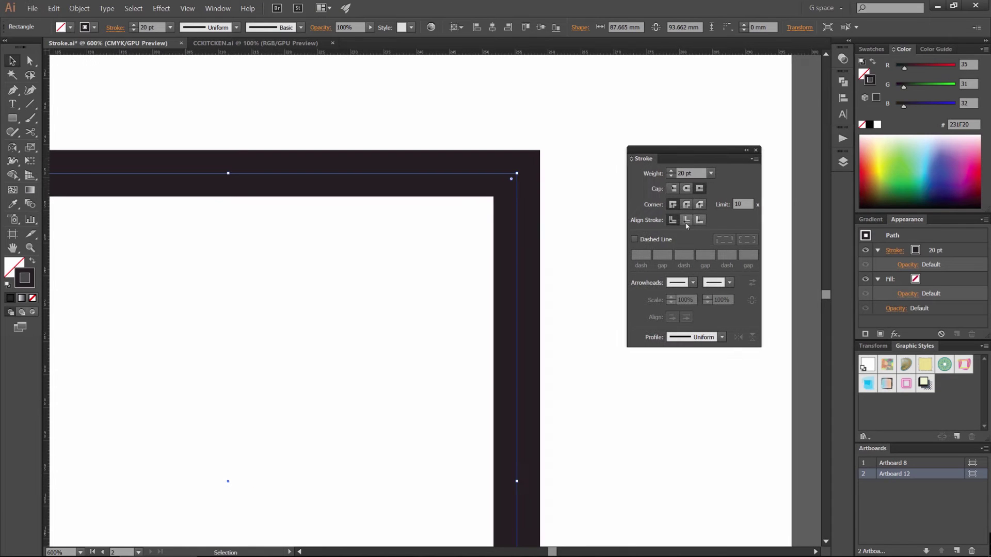
{"action": "scroll", "coordinate": [549, 204], "scroll_direction": "up", "scroll_amount": 2}
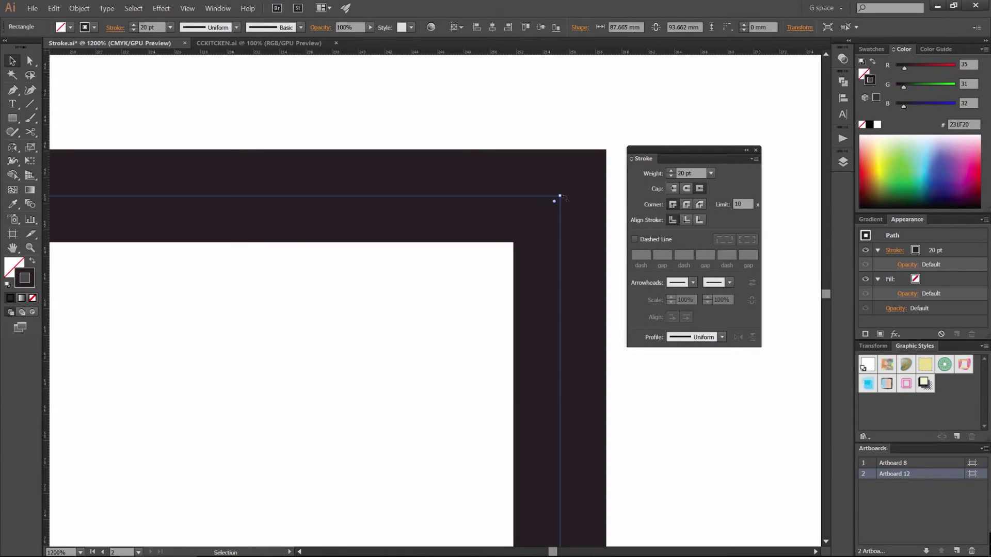
{"action": "scroll", "coordinate": [559, 216], "scroll_direction": "up", "scroll_amount": 1}
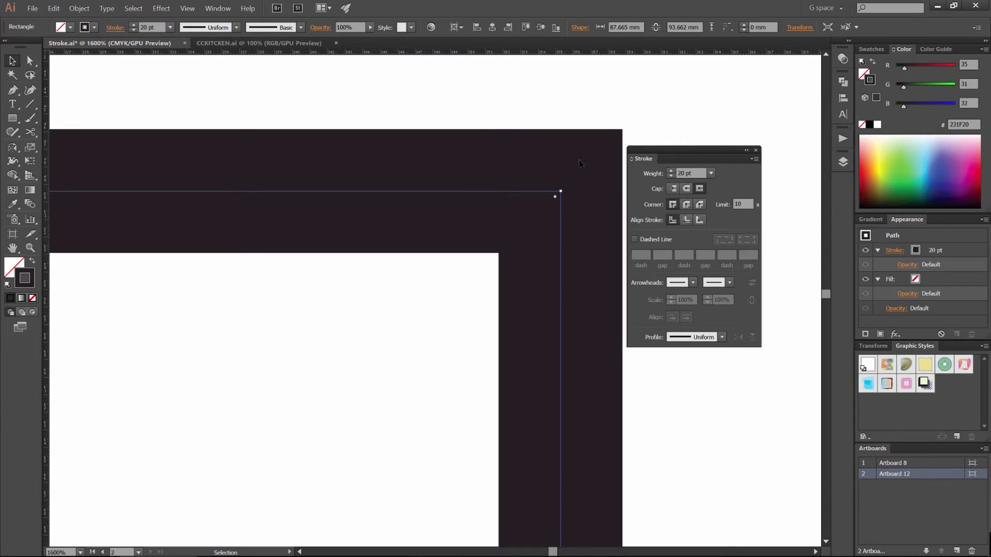
{"action": "left_click", "coordinate": [687, 220]}
{"action": "scroll", "coordinate": [537, 161], "scroll_direction": "down", "scroll_amount": 3}
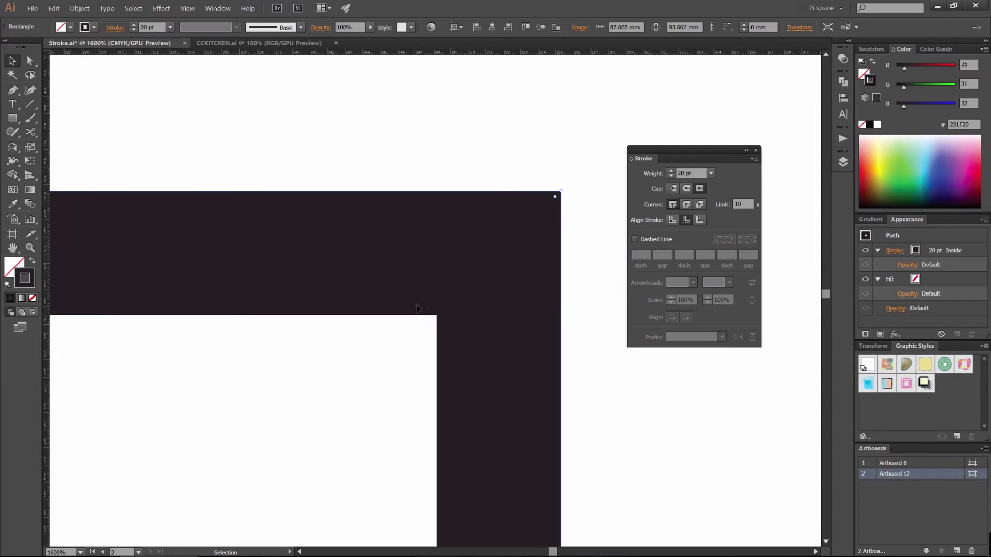
- Align the rectangle's stroke to the outside of its path, and return it to centre alignment
{"action": "scroll", "coordinate": [528, 156], "scroll_direction": "up", "scroll_amount": 3}
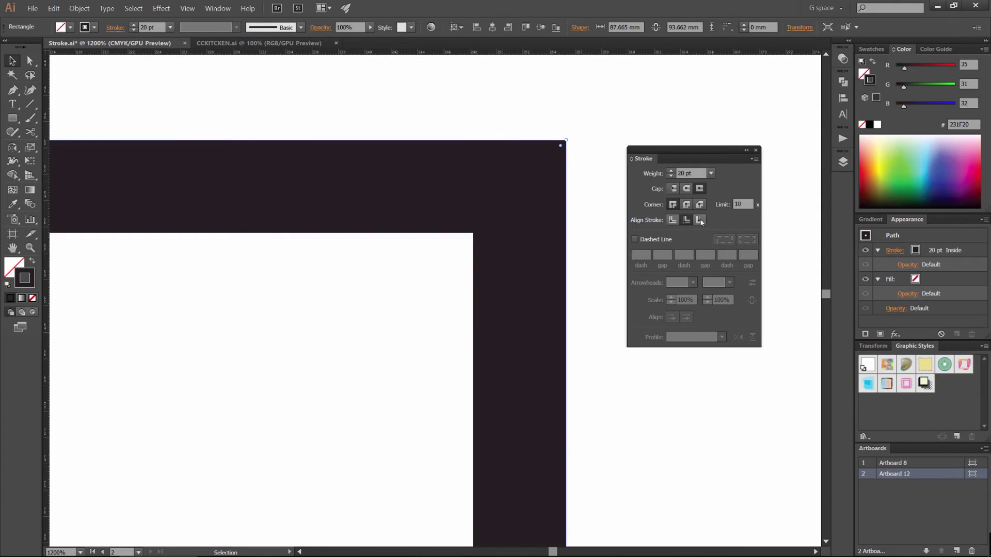
{"action": "left_click", "coordinate": [700, 221]}
{"action": "scroll", "coordinate": [521, 198], "scroll_direction": "up", "scroll_amount": 4}
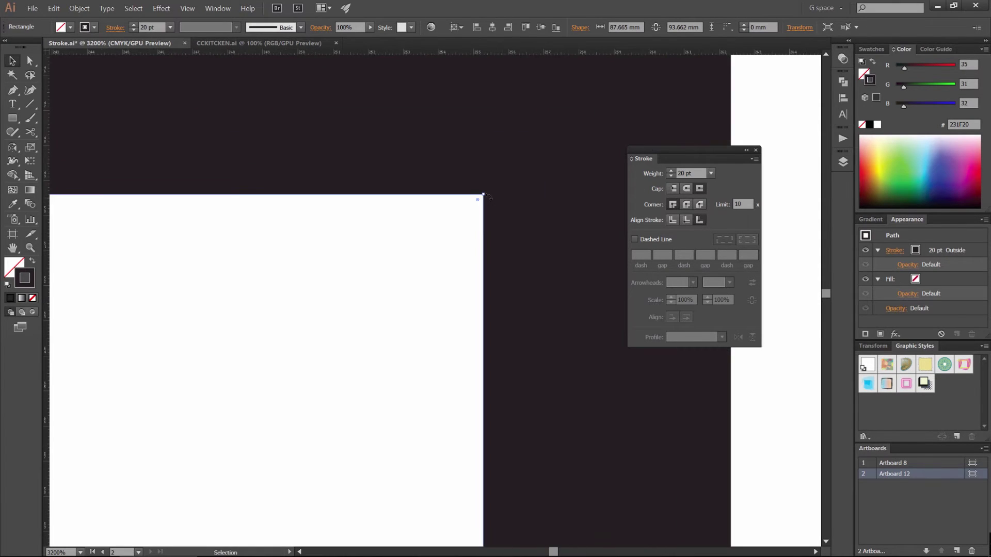
{"action": "key", "text": "alt"}
{"action": "left_click", "coordinate": [672, 220]}
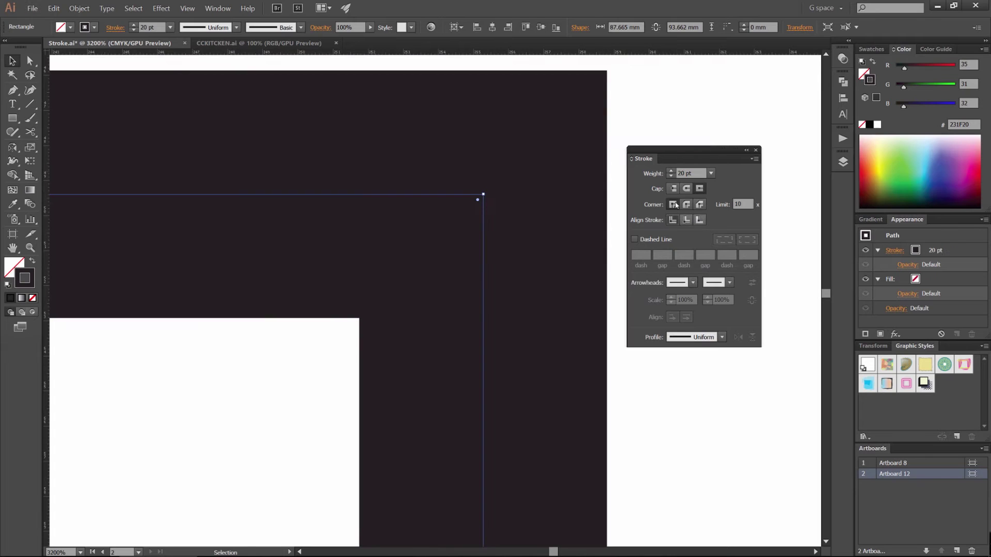
{"action": "left_click_drag", "start_coordinate": [354, 214], "coordinate": [375, 219]}
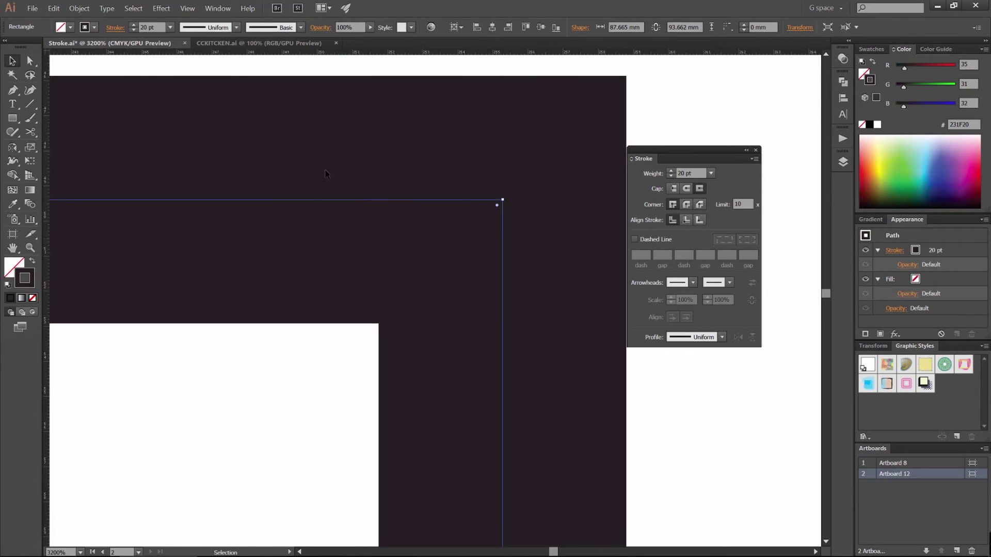
{"action": "scroll", "coordinate": [325, 174], "scroll_direction": "down", "scroll_amount": 8}
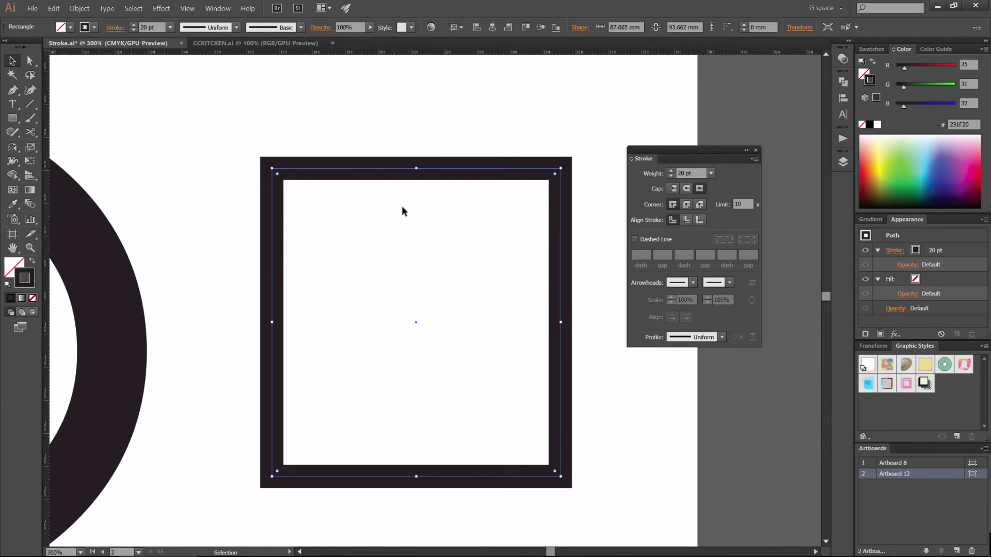
- Delete the rectangle from the artboard
{"action": "left_click_drag", "start_coordinate": [385, 188], "coordinate": [461, 195]}
{"action": "key", "text": "Delete"}
{"action": "scroll", "coordinate": [333, 231], "scroll_direction": "down", "scroll_amount": 3}
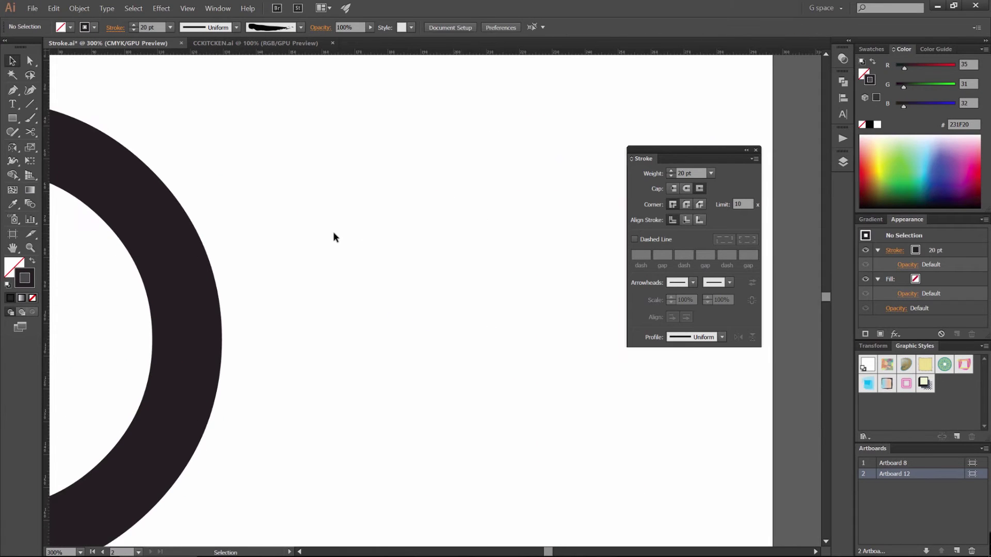
- Select the large circle and reduce its stroke weight to 20 pt
{"action": "mouse_move", "coordinate": [266, 237]}
{"action": "left_mouse_down"}
{"action": "mouse_move", "coordinate": [451, 245]}
{"action": "mouse_move", "coordinate": [465, 216]}
{"action": "left_mouse_up"}
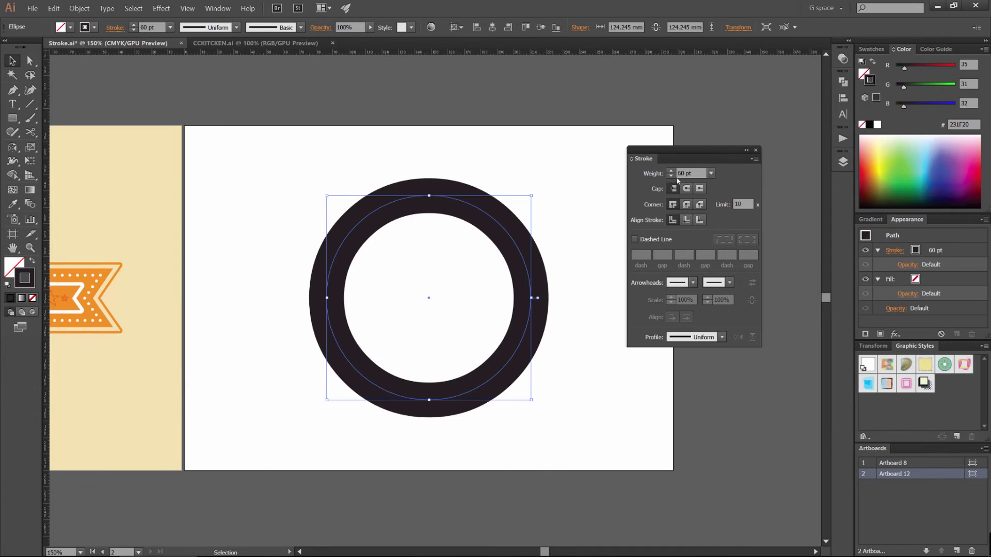
{"action": "left_click", "coordinate": [671, 176]}
{"action": "left_click", "coordinate": [671, 176]}
{"action": "left_click", "coordinate": [671, 176]}
{"action": "scroll", "coordinate": [485, 248], "scroll_direction": "up", "scroll_amount": 1}
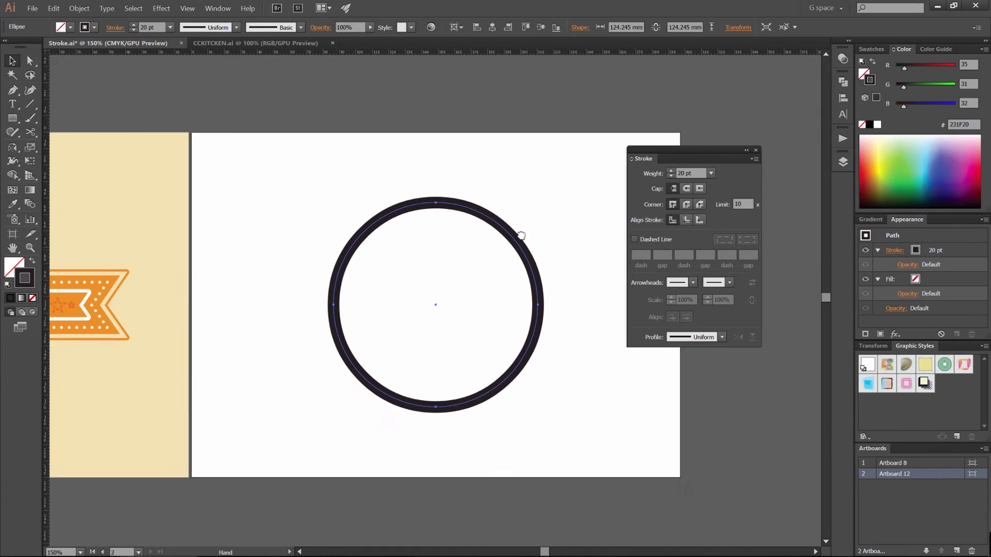
- Turn the circle's stroke into a dashed line with a 7 pt dash and a 7 pt gap
{"action": "scroll", "coordinate": [500, 214], "scroll_direction": "up", "scroll_amount": 1}
{"action": "scroll", "coordinate": [542, 192], "scroll_direction": "right", "scroll_amount": 1}
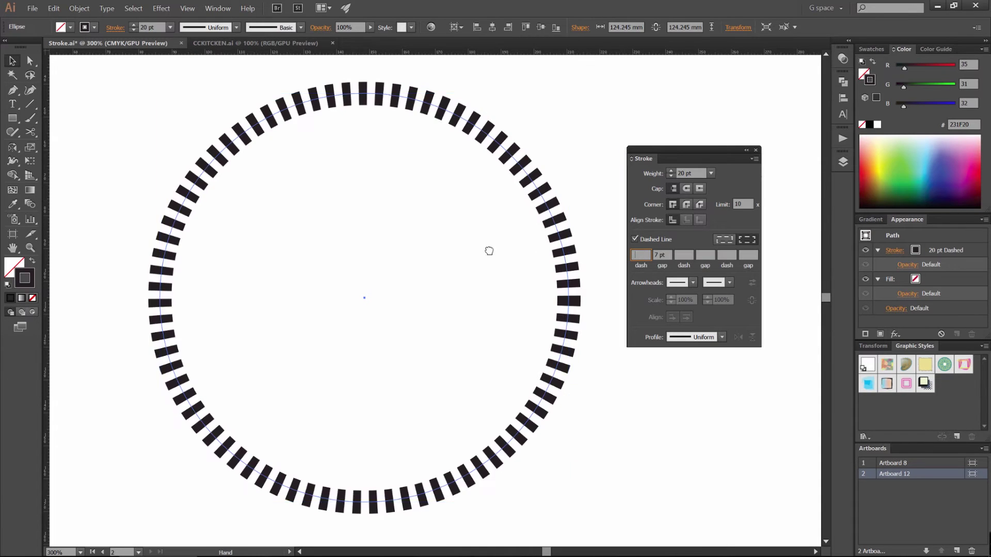
{"action": "left_click_drag", "start_coordinate": [489, 250], "coordinate": [571, 235]}
{"action": "scroll", "coordinate": [571, 234], "scroll_direction": "down", "scroll_amount": 2}
{"action": "left_click_drag", "start_coordinate": [247, 250], "coordinate": [452, 247]}
{"action": "scroll", "coordinate": [452, 248], "scroll_direction": "up", "scroll_amount": 1}
{"action": "left_click_drag", "start_coordinate": [594, 194], "coordinate": [197, 237]}
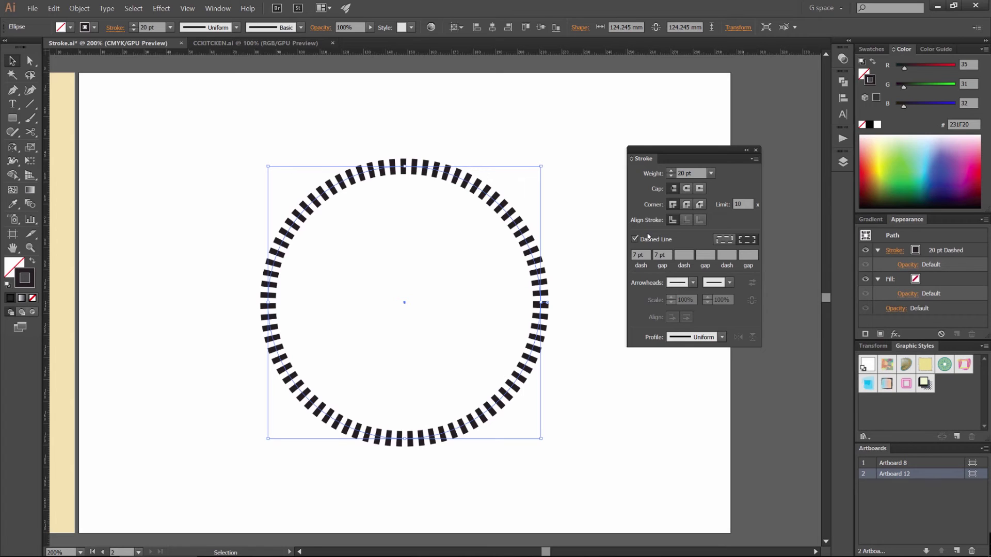
- Compare exact dash and gap lengths with dashes aligned to corners and path ends on the circle, finishing with exact lengths
{"action": "left_click", "coordinate": [724, 241]}
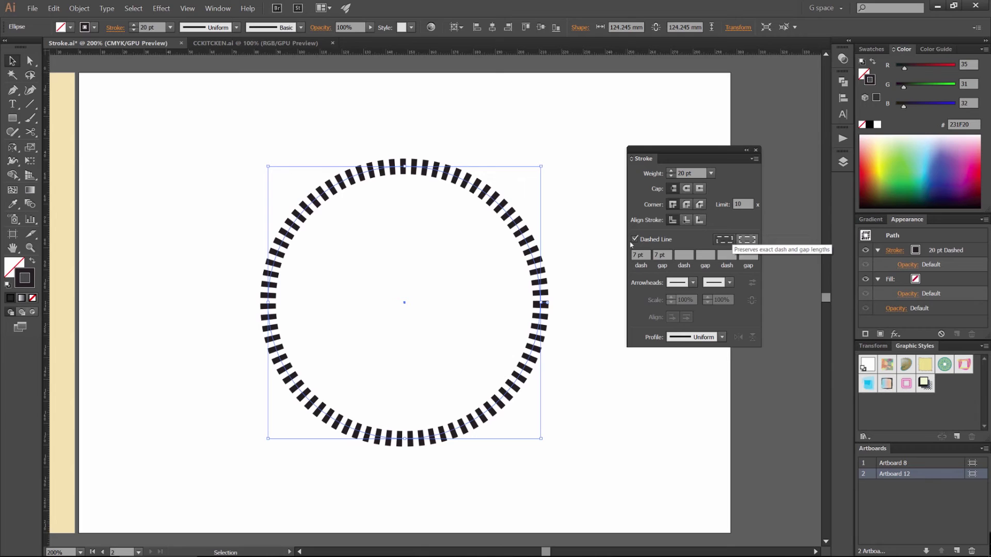
{"action": "scroll", "coordinate": [467, 173], "scroll_direction": "up", "scroll_amount": 1}
{"action": "scroll", "coordinate": [464, 170], "scroll_direction": "up", "scroll_amount": 2}
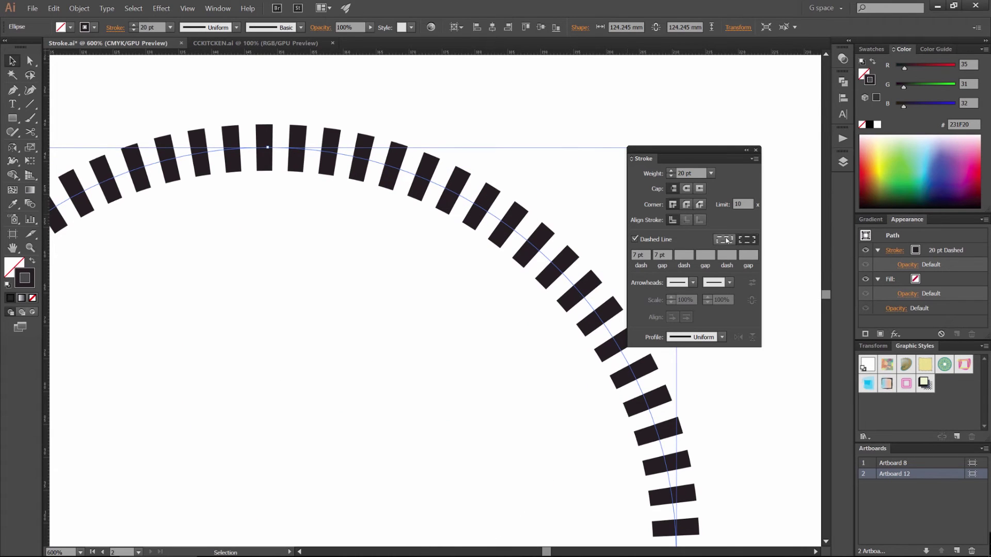
{"action": "scroll", "coordinate": [342, 154], "scroll_direction": "up", "scroll_amount": 1}
{"action": "scroll", "coordinate": [342, 154], "scroll_direction": "down", "scroll_amount": 3}
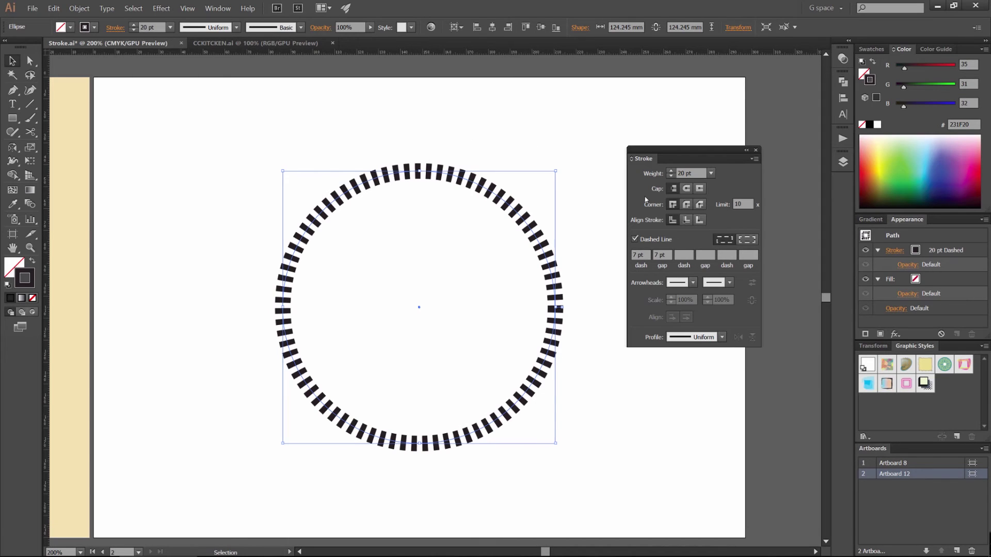
- Try shorter and longer dash lengths on the circle's stroke, finishing at 40 pt
{"action": "scroll", "coordinate": [640, 255], "scroll_direction": "up", "scroll_amount": 20}
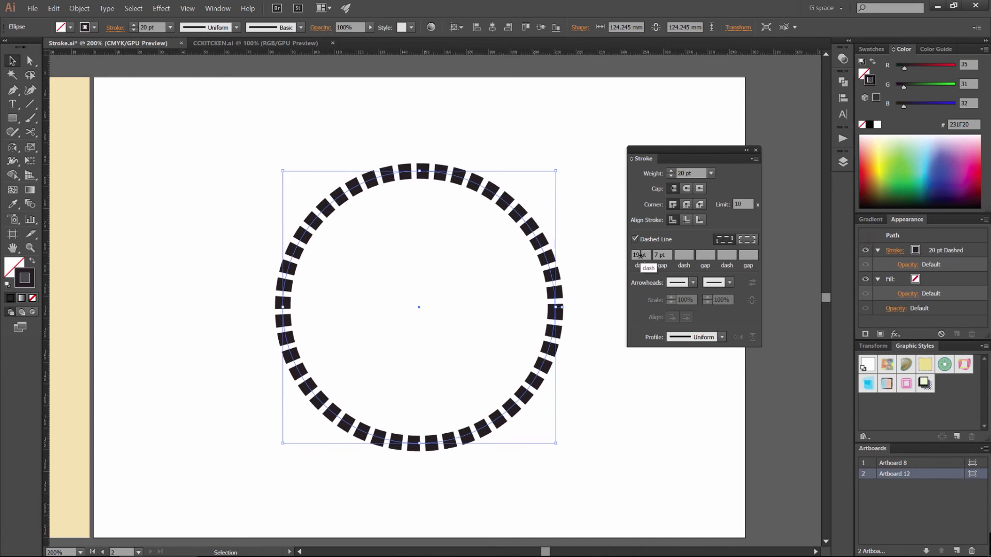
{"action": "scroll", "coordinate": [638, 254], "scroll_direction": "down", "scroll_amount": 15}
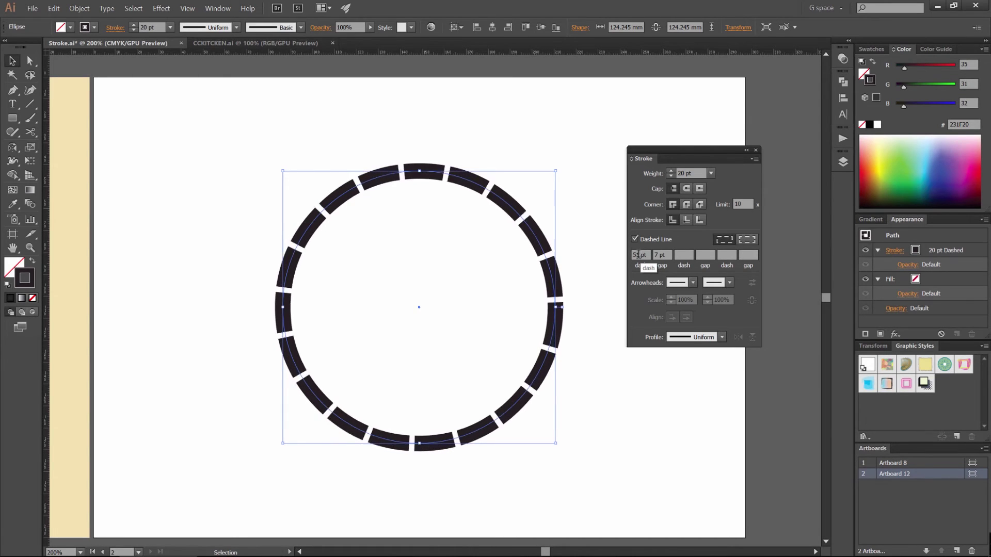
{"action": "scroll", "coordinate": [638, 255], "scroll_direction": "up", "scroll_amount": 20}
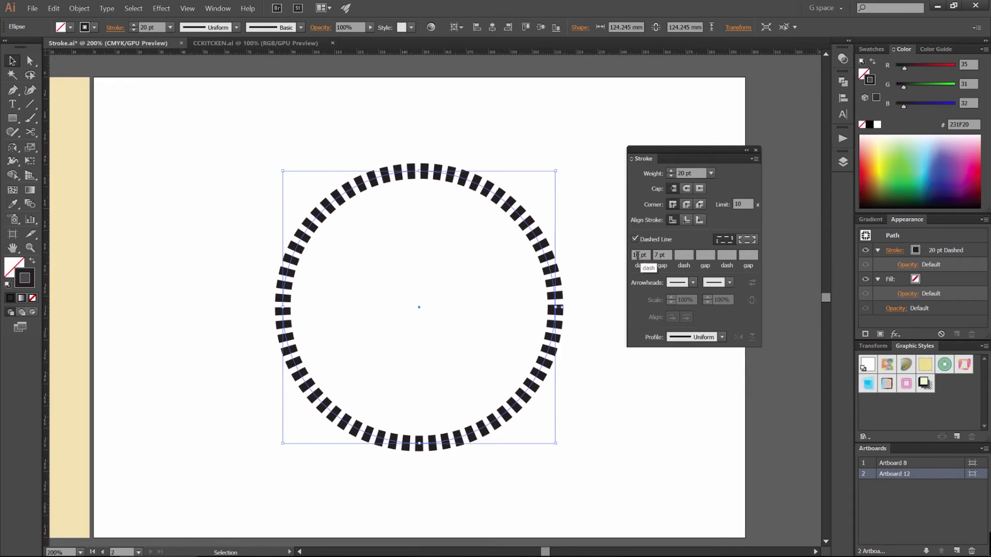
{"action": "scroll", "coordinate": [637, 255], "scroll_direction": "down", "scroll_amount": 20}
{"action": "scroll", "coordinate": [637, 254], "scroll_direction": "up", "scroll_amount": 9}
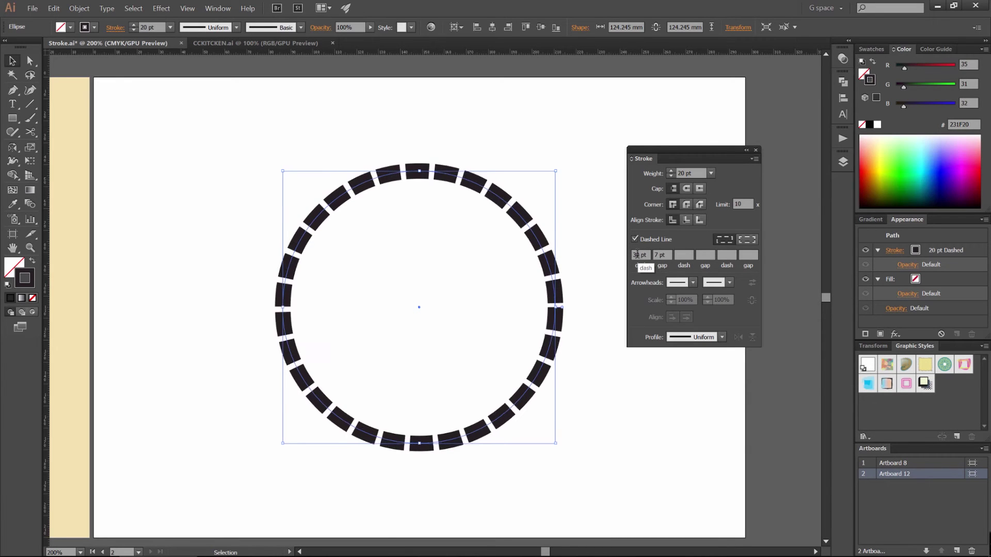
{"action": "scroll", "coordinate": [637, 254], "scroll_direction": "down", "scroll_amount": 5}
{"action": "scroll", "coordinate": [660, 255], "scroll_direction": "up", "scroll_amount": 1}
- Try narrow and very wide gaps between the circle's dashes, finishing with a 20 pt gap
{"action": "scroll", "coordinate": [660, 255], "scroll_direction": "up", "scroll_amount": 20}
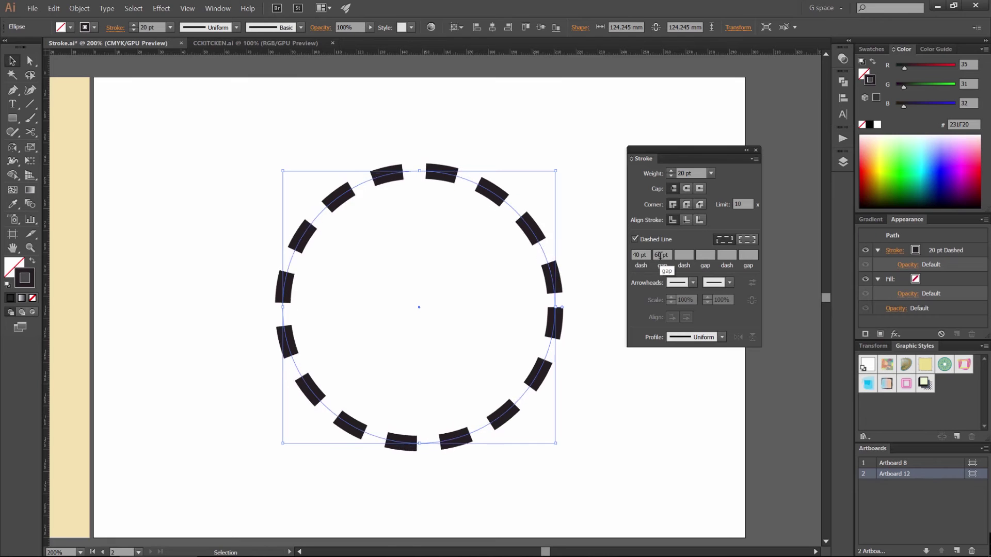
{"action": "scroll", "coordinate": [660, 255], "scroll_direction": "up", "scroll_amount": 20}
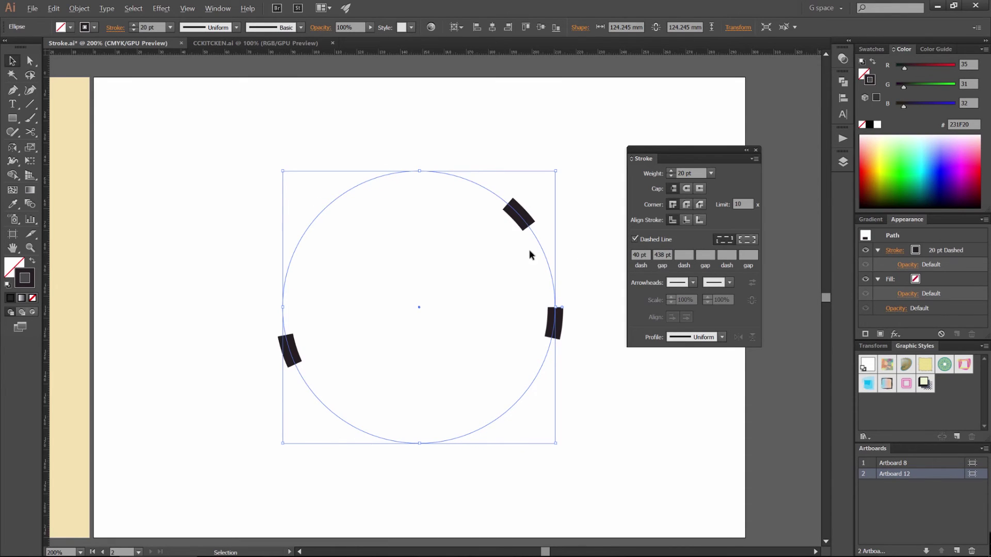
{"action": "scroll", "coordinate": [662, 255], "scroll_direction": "down", "scroll_amount": 20}
{"action": "scroll", "coordinate": [663, 255], "scroll_direction": "down", "scroll_amount": 20}
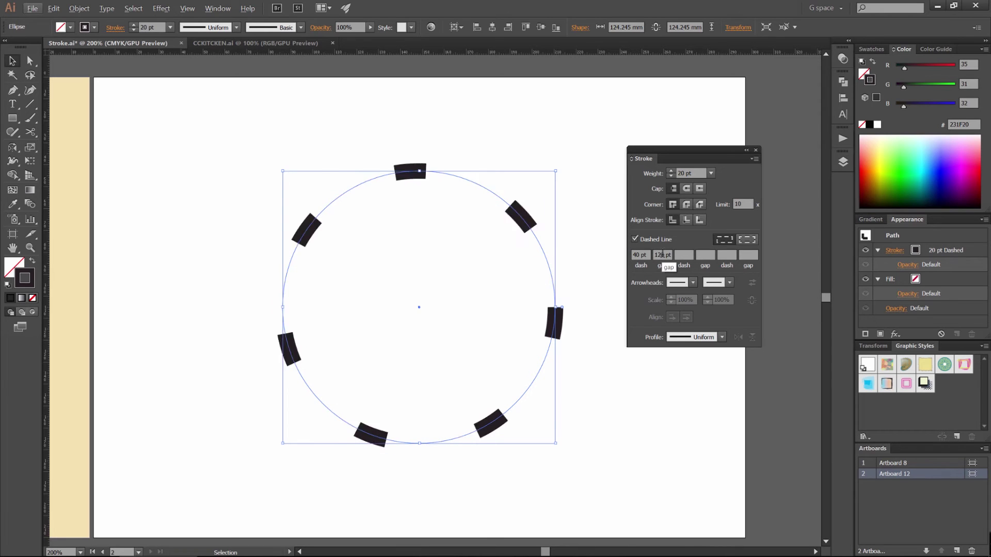
{"action": "scroll", "coordinate": [662, 255], "scroll_direction": "up", "scroll_amount": 20}
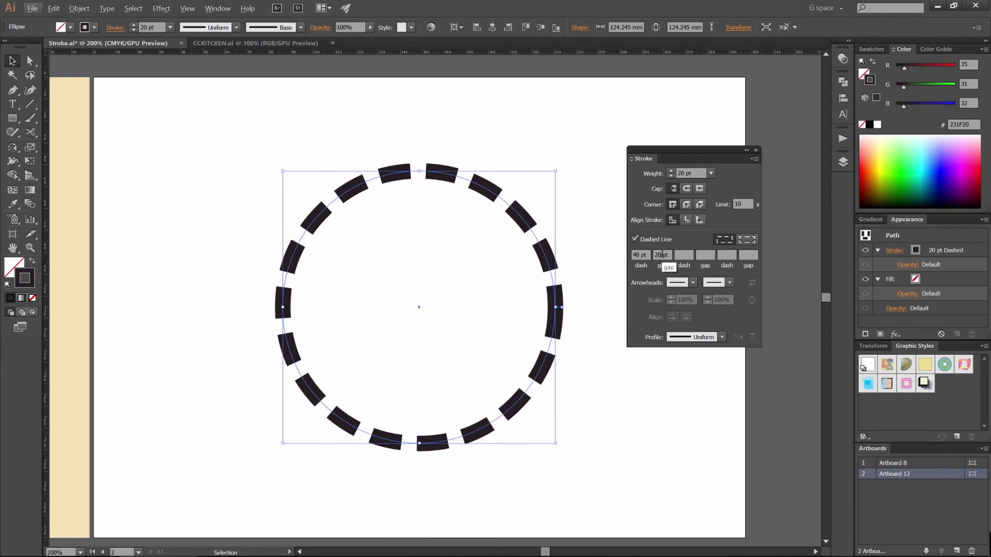
- Set the circle's dash length to 20 pt and its stroke weight to 30 pt, with the dashed line enabled
{"action": "scroll", "coordinate": [637, 254], "scroll_direction": "down", "scroll_amount": 20}
{"action": "scroll", "coordinate": [637, 254], "scroll_direction": "up", "scroll_amount": 20}
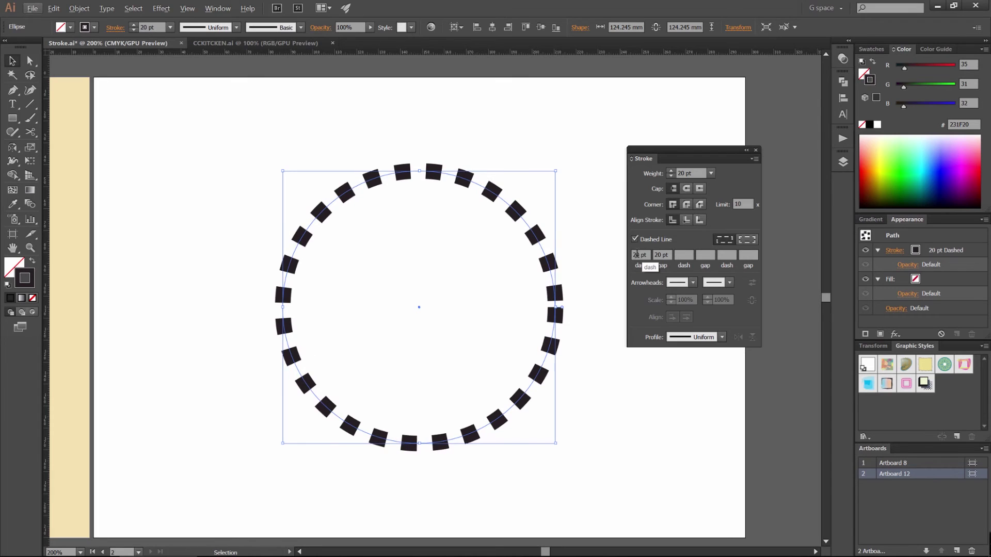
{"action": "scroll", "coordinate": [673, 178], "scroll_direction": "down", "scroll_amount": 20}
{"action": "scroll", "coordinate": [672, 178], "scroll_direction": "up", "scroll_amount": 20}
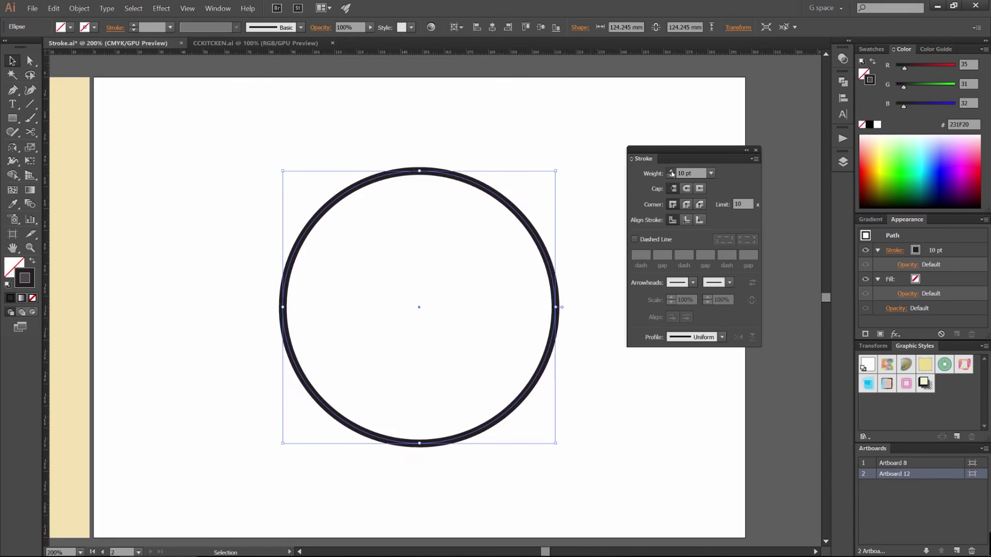
{"action": "left_click", "coordinate": [634, 239]}
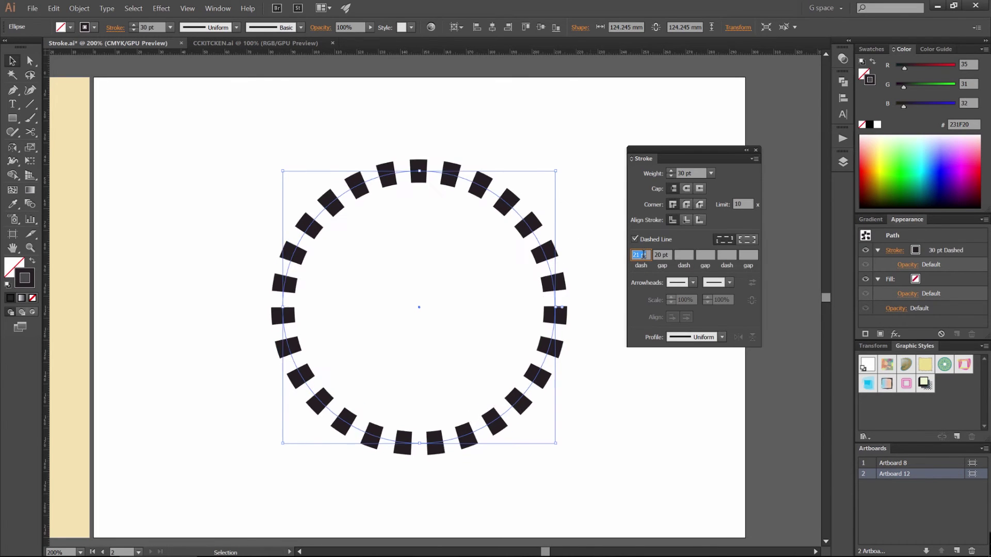
{"action": "key", "text": "space"}
{"action": "left_click_drag", "start_coordinate": [575, 245], "coordinate": [568, 210]}
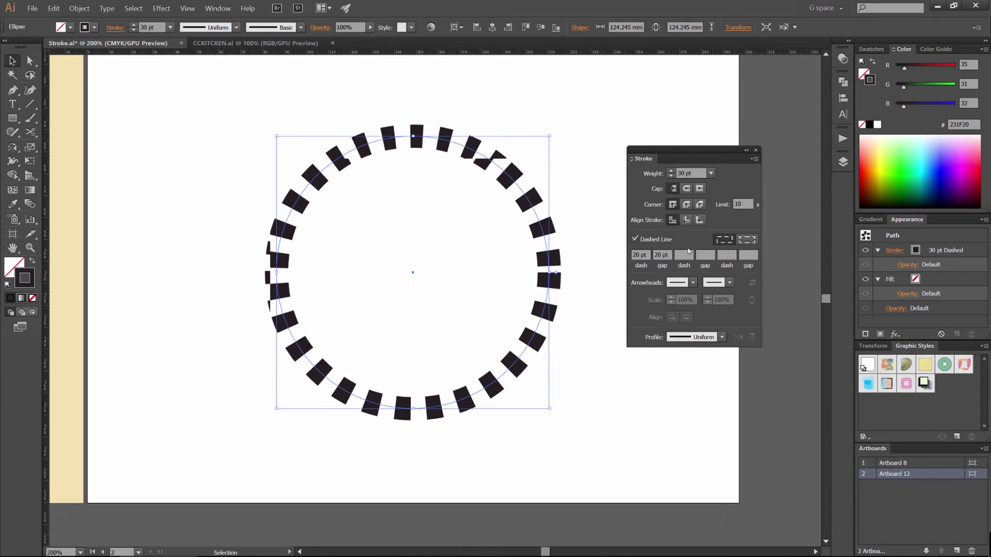
- Add a second dash of 3 pt to the circle's pattern and set the first dash and first gap to 5 pt
{"action": "left_click", "coordinate": [682, 254]}
{"action": "key", "text": "Return"}
{"action": "left_click_drag", "start_coordinate": [664, 254], "coordinate": [619, 263]}
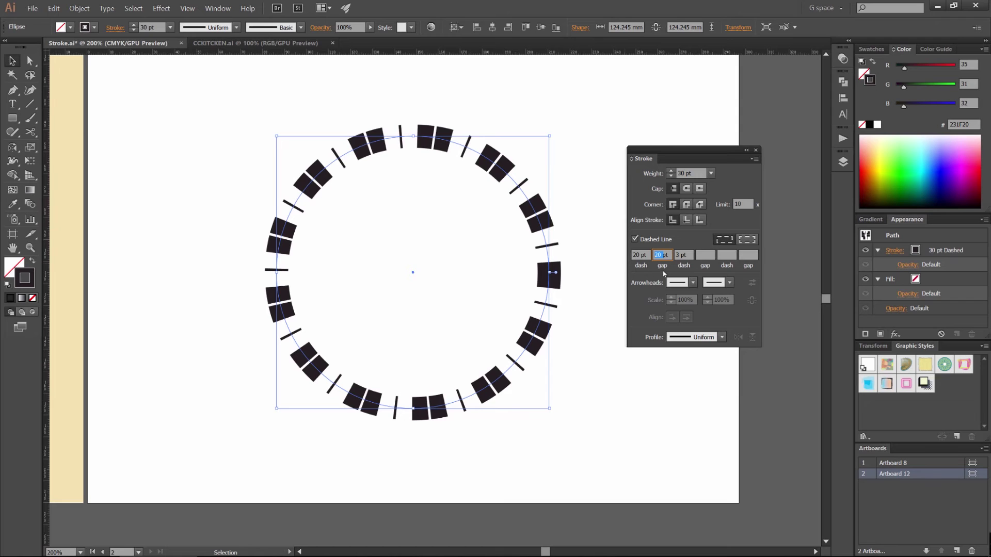
{"action": "left_click", "coordinate": [640, 255]}
{"action": "type", "text": "5"}
{"action": "key", "text": "Tab"}
{"action": "type", "text": "5"}
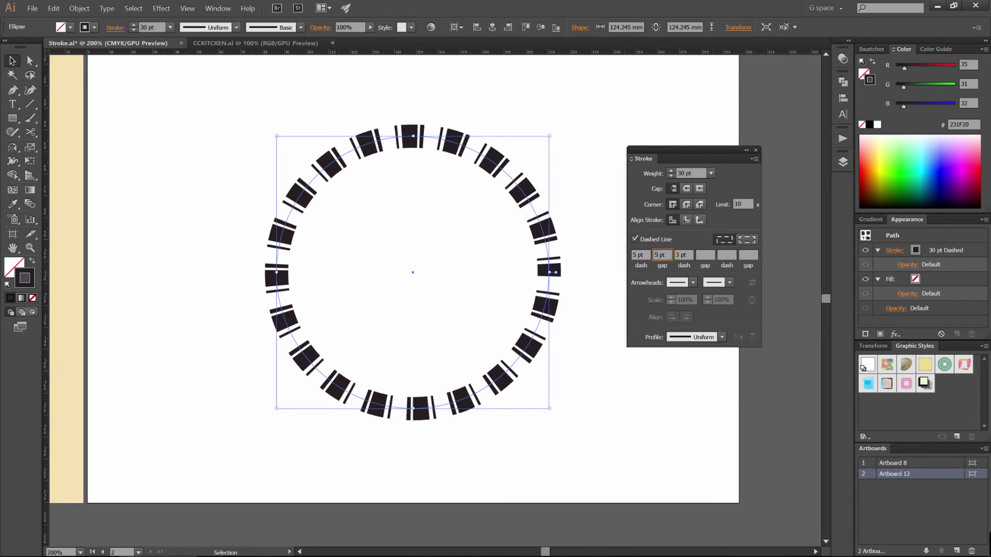
- Extend the dash pattern with an 8 pt second dash and gap and a 2 pt third dash and gap
{"action": "key", "text": "Tab"}
{"action": "type", "text": "8"}
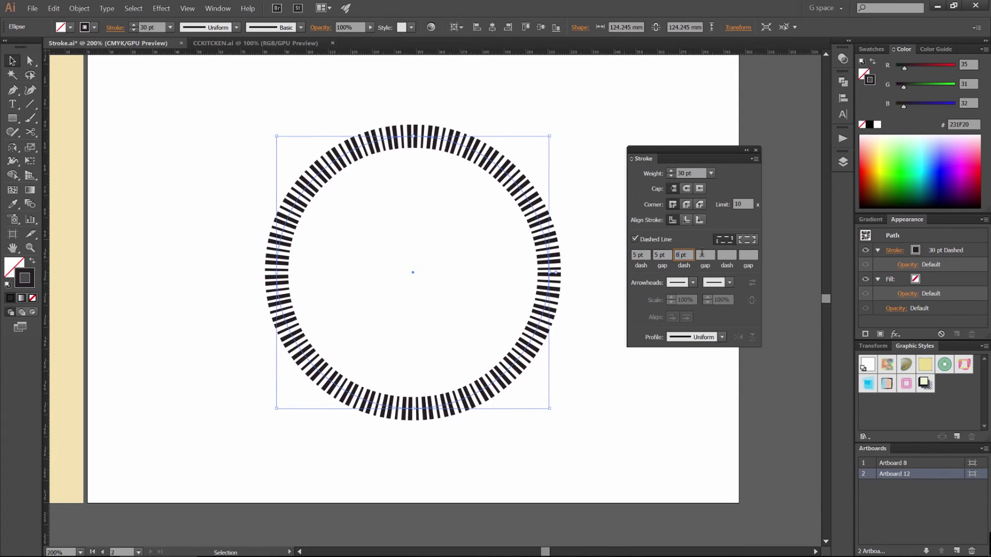
{"action": "key", "text": "Tab"}
{"action": "type", "text": "8"}
{"action": "key", "text": "Tab"}
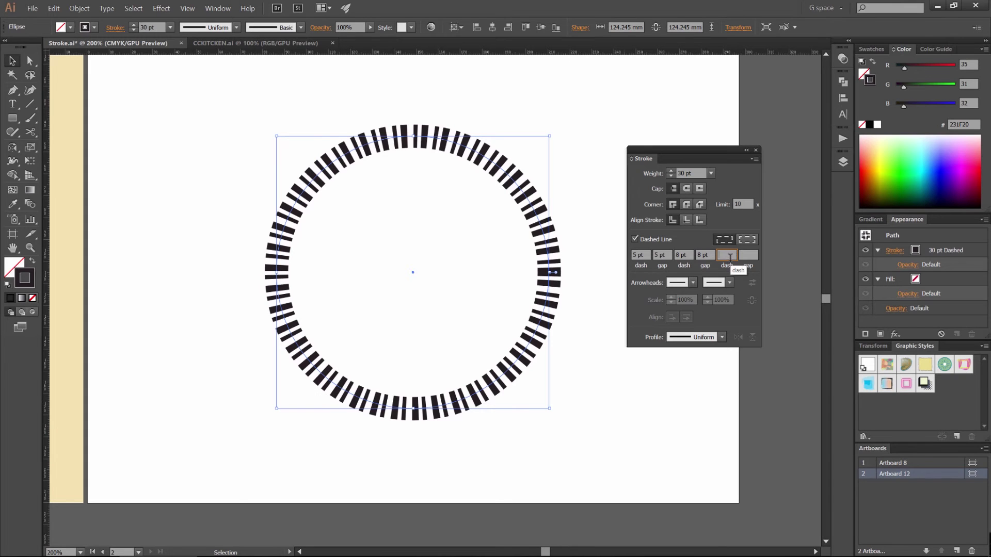
{"action": "type", "text": "2"}
{"action": "key", "text": "Tab"}
{"action": "type", "text": "2"}
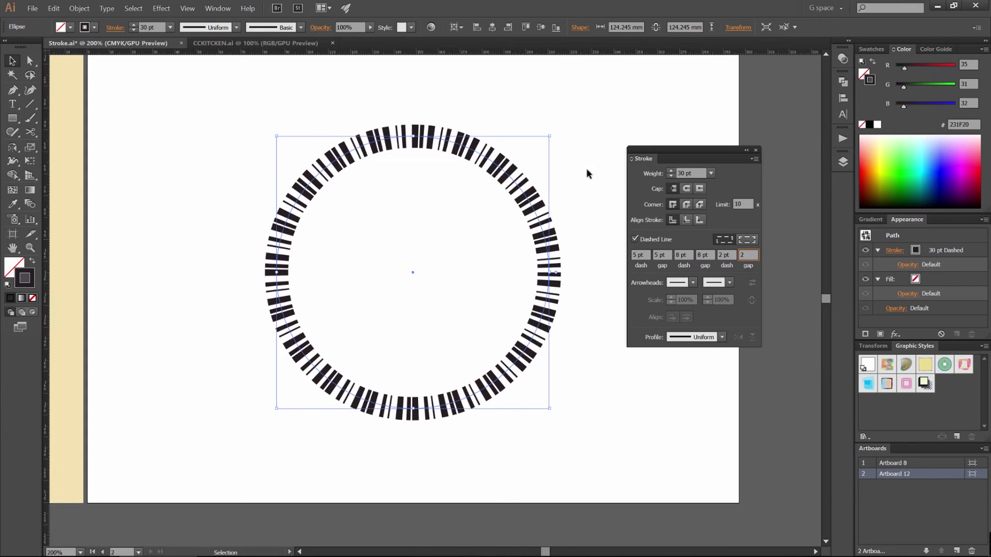
- Examine the repeating dash pattern up close along the upper part of the circle
{"action": "left_click", "coordinate": [588, 109]}
{"action": "scroll", "coordinate": [510, 156], "scroll_direction": "up", "scroll_amount": 3}
{"action": "left_click_drag", "start_coordinate": [472, 164], "coordinate": [556, 202]}
{"action": "left_click_drag", "start_coordinate": [365, 101], "coordinate": [433, 159]}
{"action": "scroll", "coordinate": [433, 159], "scroll_direction": "up", "scroll_amount": 2}
{"action": "left_click_drag", "start_coordinate": [497, 127], "coordinate": [373, 313]}
{"action": "scroll", "coordinate": [373, 313], "scroll_direction": "down", "scroll_amount": 4}
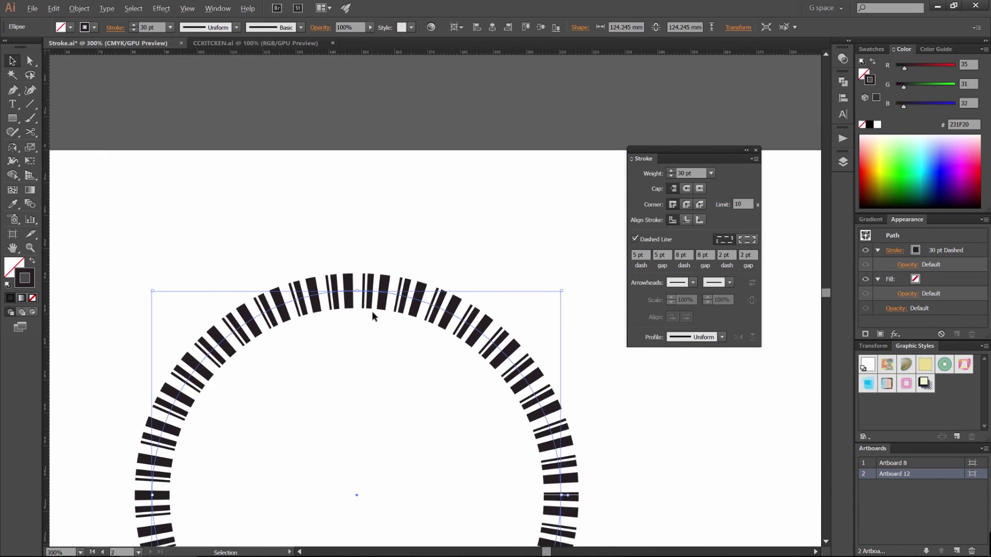
- Reduce the dashed circle's stroke weight to 20 pt
{"action": "scroll", "coordinate": [372, 316], "scroll_direction": "down", "scroll_amount": 1}
{"action": "left_click", "coordinate": [671, 176], "text": "shift"}
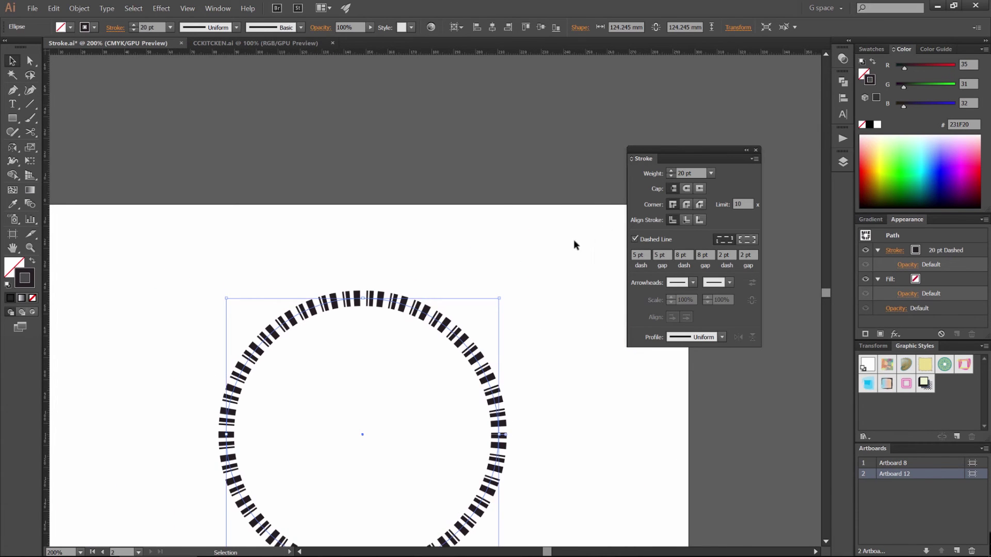
{"action": "left_click", "coordinate": [573, 241]}
{"action": "left_click_drag", "start_coordinate": [480, 303], "coordinate": [540, 176]}
{"action": "left_click_drag", "start_coordinate": [577, 230], "coordinate": [531, 251]}
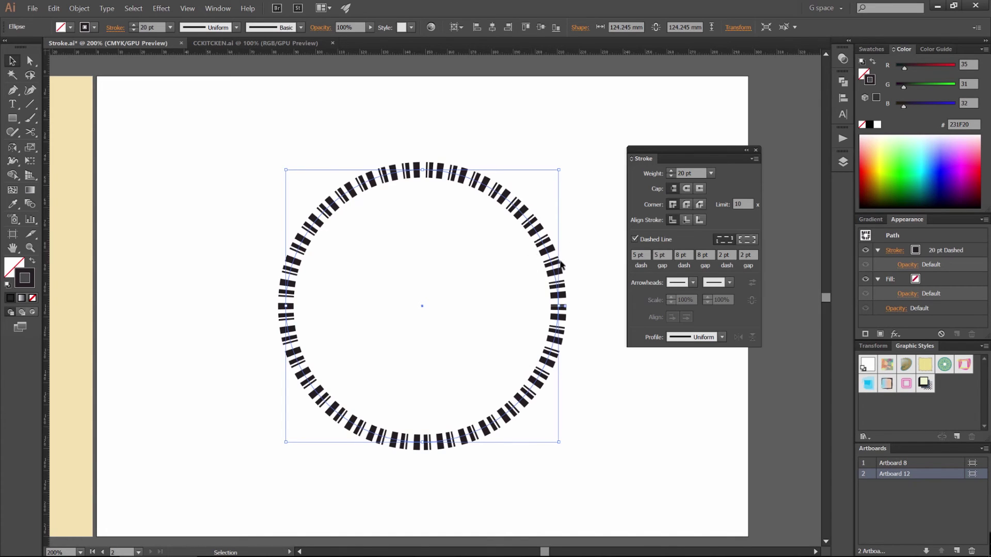
- Rotate the dashed circle slightly counterclockwise and deselect it
{"action": "left_click_drag", "start_coordinate": [568, 173], "coordinate": [578, 138]}
{"action": "left_click_drag", "start_coordinate": [563, 118], "coordinate": [556, 109]}
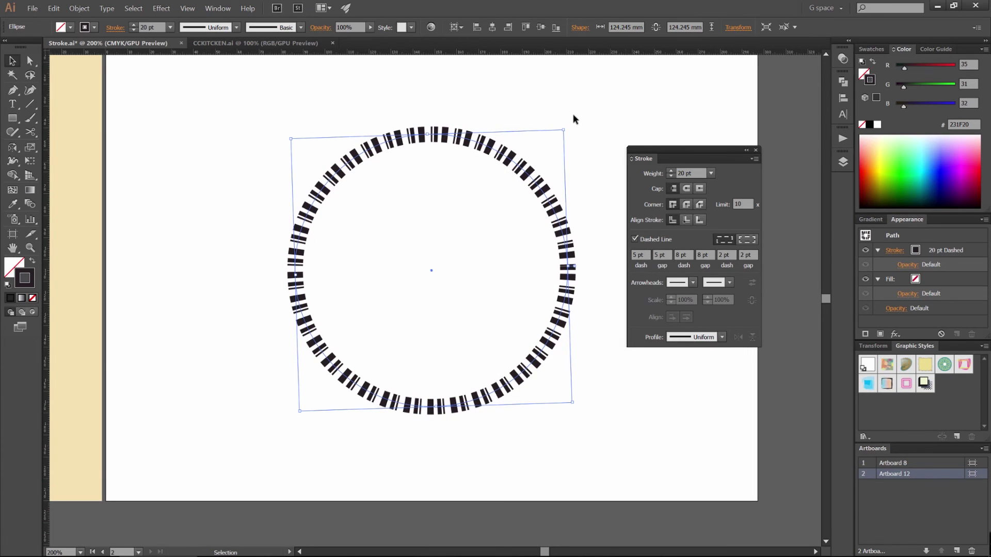
{"action": "left_click", "coordinate": [582, 144]}
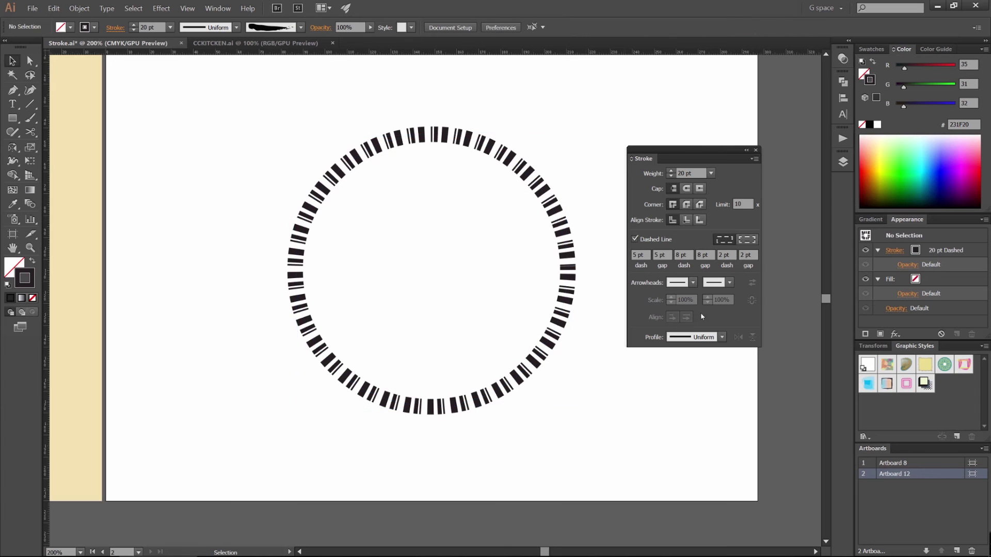
- Apply an outlined pointing-hand arrowhead to the start point of the dashed circle's path
{"action": "left_click_drag", "start_coordinate": [604, 161], "coordinate": [529, 224]}
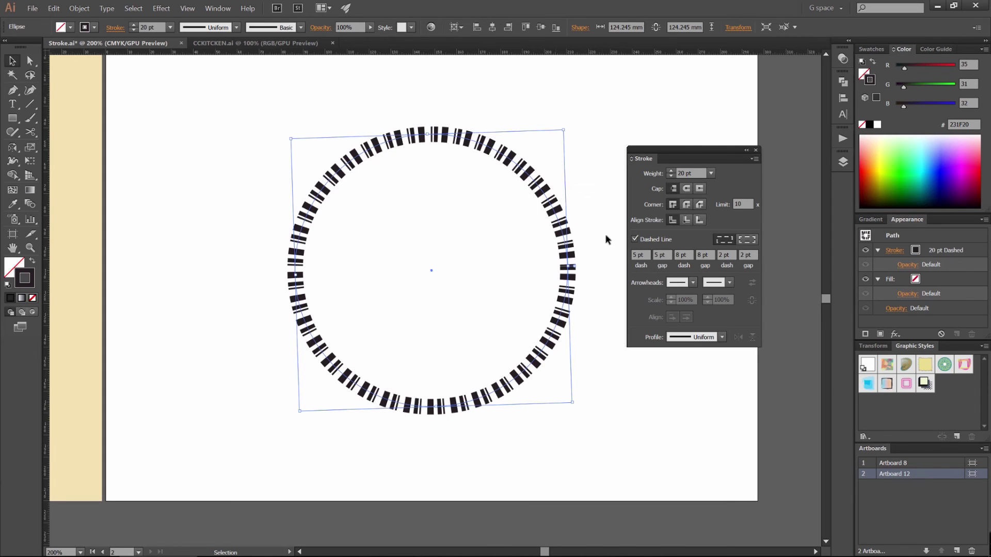
{"action": "left_click", "coordinate": [693, 283]}
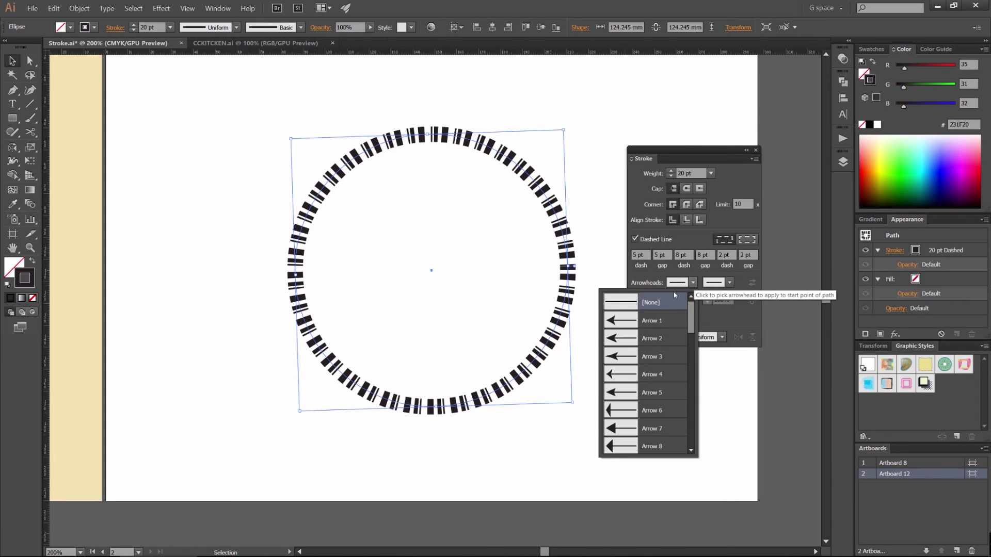
{"action": "left_click_drag", "start_coordinate": [691, 307], "coordinate": [695, 456]}
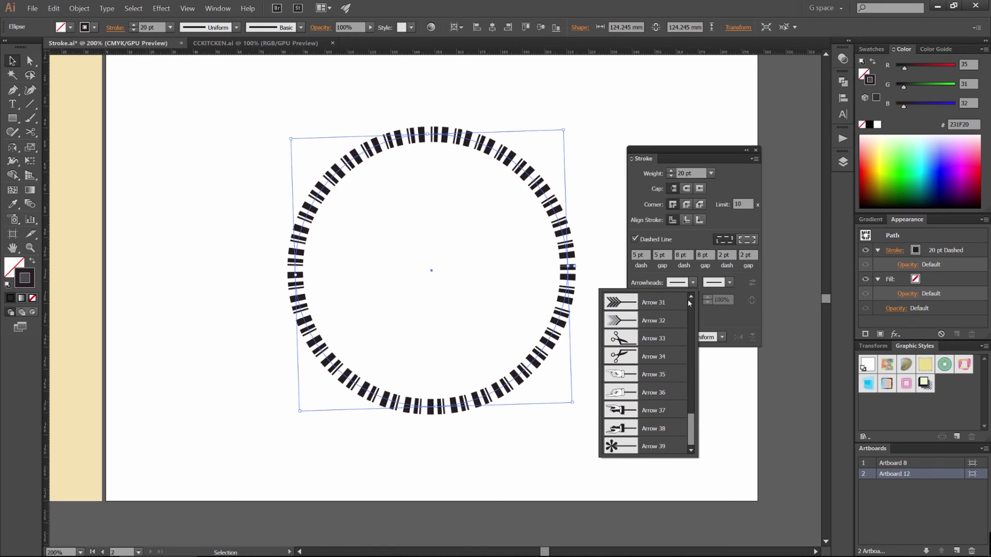
{"action": "left_click", "coordinate": [618, 360]}
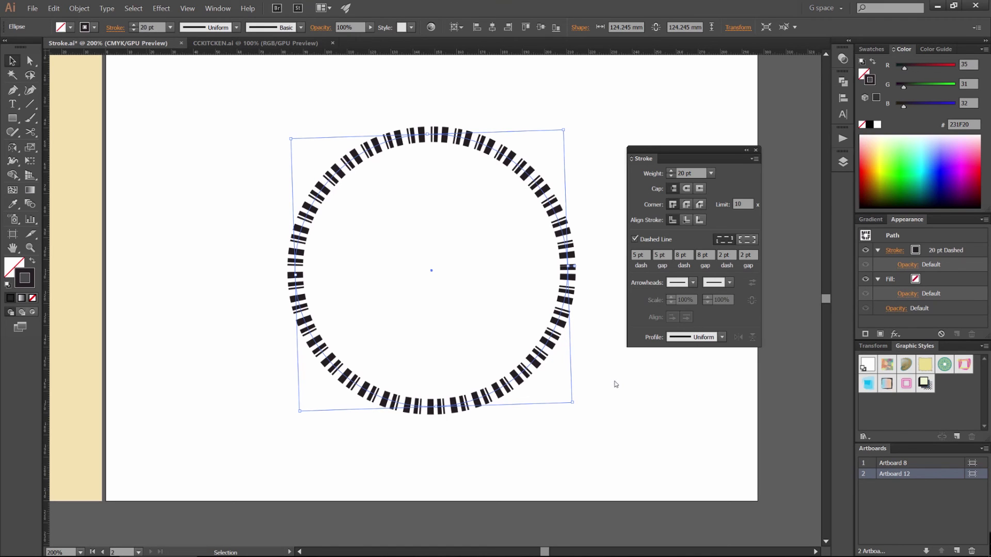
{"action": "left_click", "coordinate": [580, 188]}
{"action": "left_click_drag", "start_coordinate": [510, 267], "coordinate": [490, 206]}
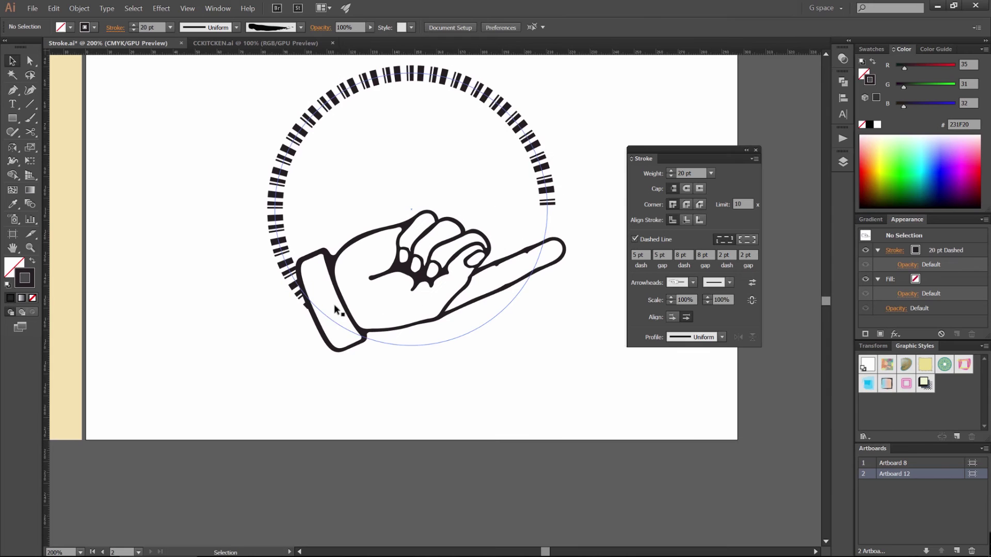
- Delete the dashed circle with the pointing-hand arrowhead from the white artboard
{"action": "scroll", "coordinate": [416, 283], "scroll_direction": "down", "scroll_amount": 2}
{"action": "left_click_drag", "start_coordinate": [417, 283], "coordinate": [450, 287]}
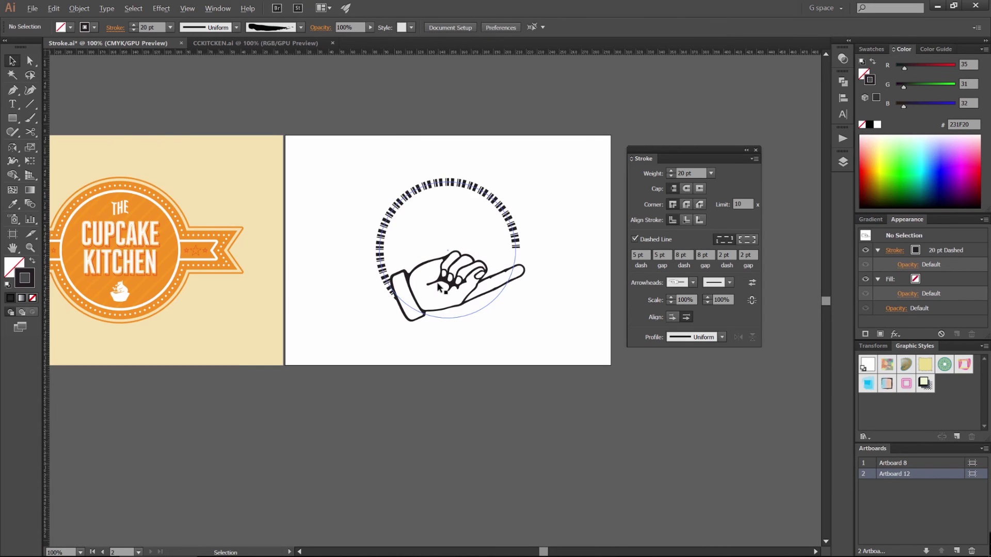
{"action": "scroll", "coordinate": [448, 284], "scroll_direction": "up", "scroll_amount": 1}
{"action": "left_click_drag", "start_coordinate": [502, 264], "coordinate": [479, 268]}
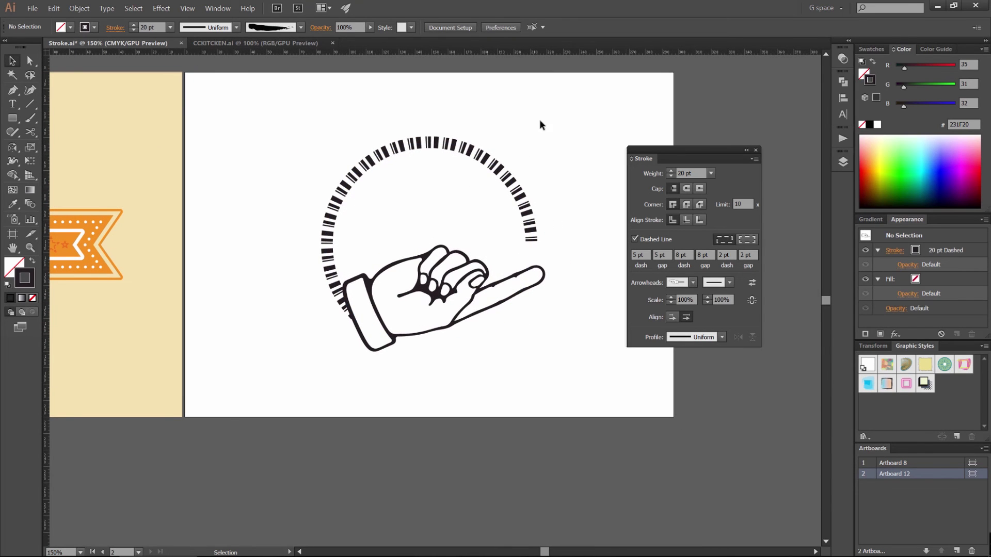
{"action": "left_click_drag", "start_coordinate": [540, 124], "coordinate": [495, 216]}
{"action": "key", "text": "Delete"}
- Draw a horizontal line about 171 mm long across the white artboard, turn off its dashes, and shift it left
{"action": "key", "text": "p"}
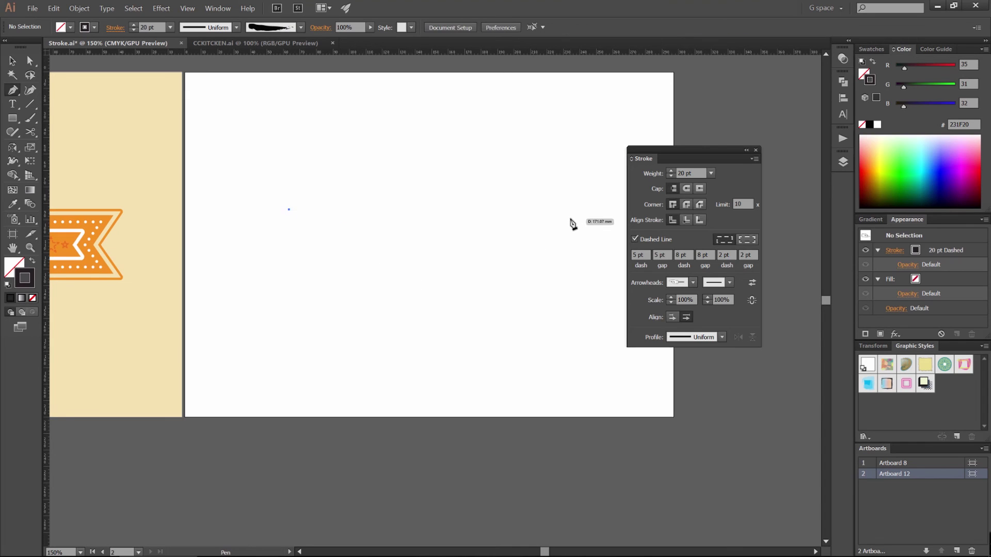
{"action": "left_click", "coordinate": [571, 210], "text": "shift"}
{"action": "key", "text": "v"}
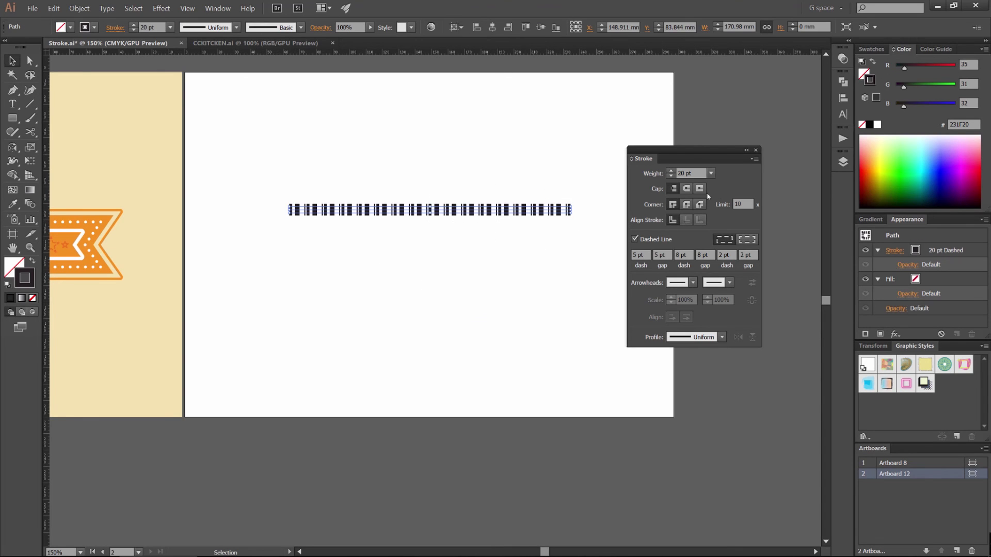
{"action": "left_click", "coordinate": [634, 240]}
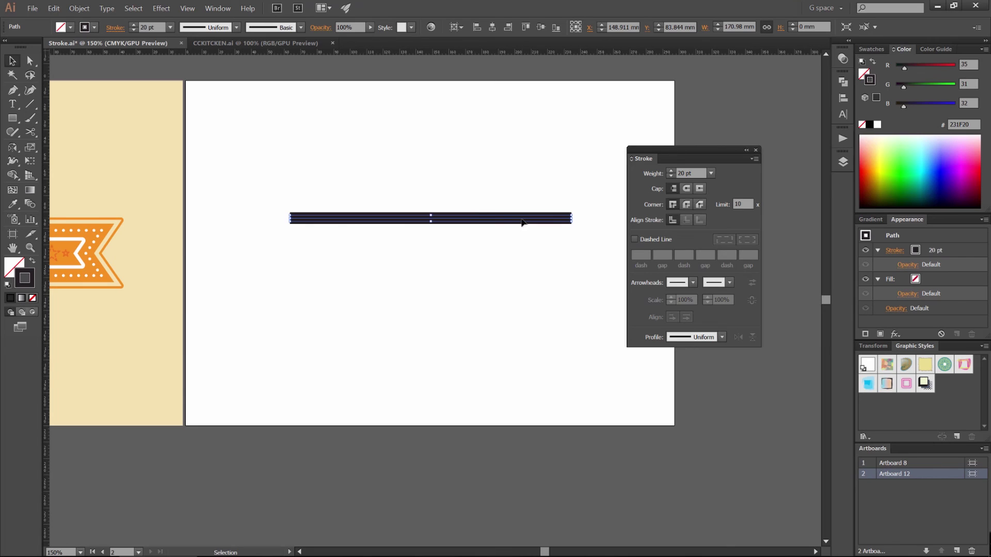
{"action": "mouse_move", "coordinate": [522, 219]}
{"action": "left_mouse_down"}
{"action": "mouse_move", "coordinate": [463, 220]}
{"action": "mouse_move", "coordinate": [475, 219]}
{"action": "left_mouse_up"}
- Apply a solid barbed arrowhead to the start point of the line
{"action": "left_click", "coordinate": [690, 283]}
{"action": "left_click", "coordinate": [649, 343]}
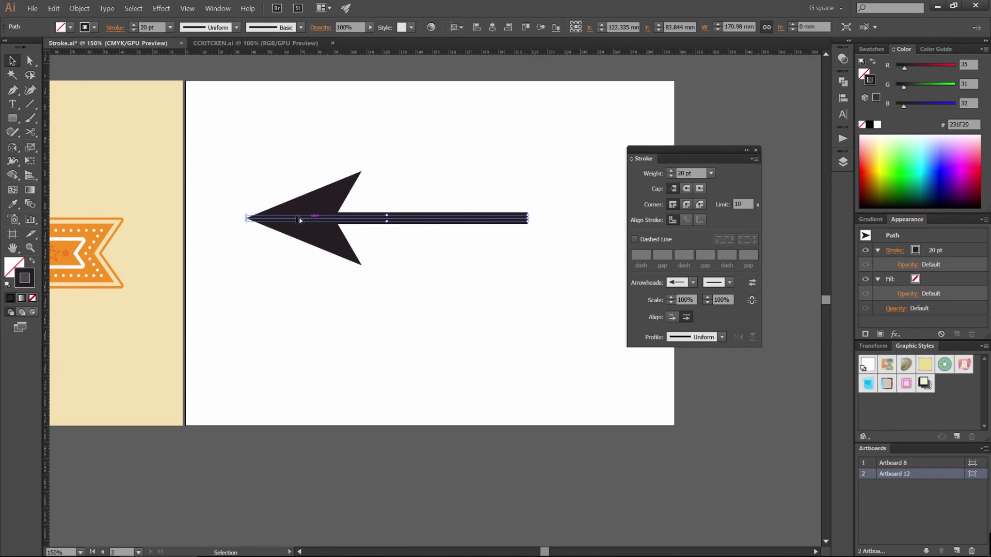
{"action": "scroll", "coordinate": [299, 219], "scroll_direction": "up", "scroll_amount": 2}
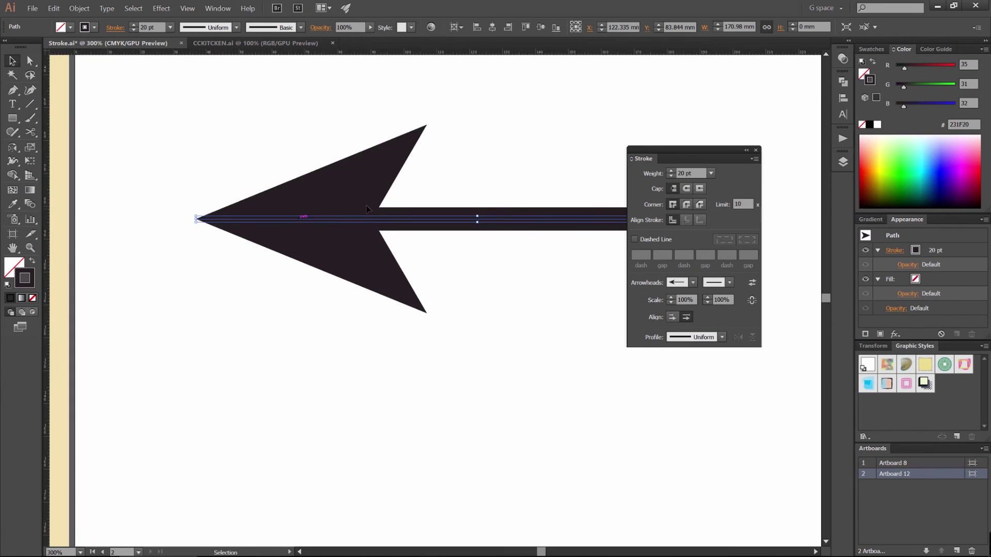
- Apply the outlined pointing-hand arrowhead Arrow 35 to the end point of the line and deselect it
{"action": "left_click", "coordinate": [721, 283]}
{"action": "scroll", "coordinate": [694, 368], "scroll_direction": "down", "scroll_amount": 10}
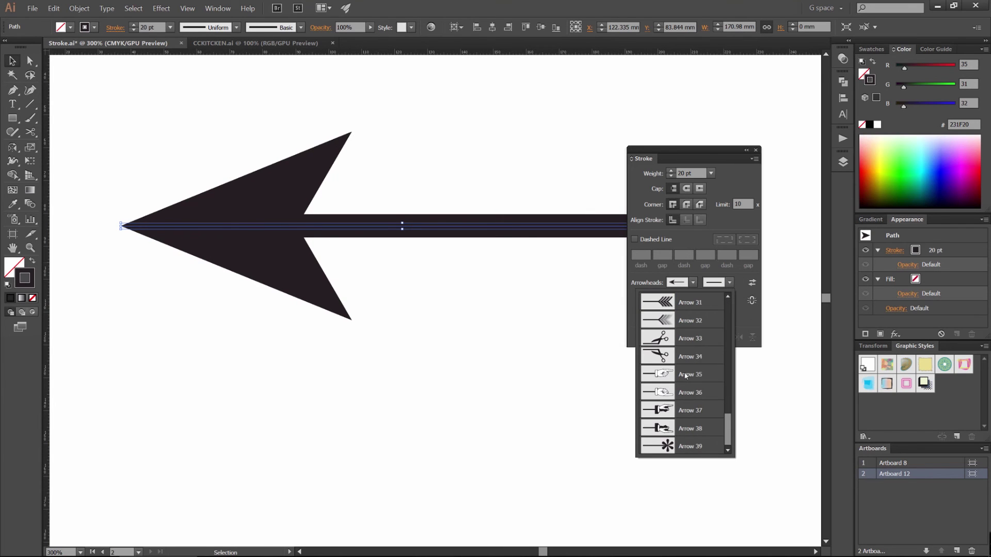
{"action": "left_click", "coordinate": [685, 376]}
{"action": "left_click", "coordinate": [509, 341]}
{"action": "key", "text": "ctrl+1"}
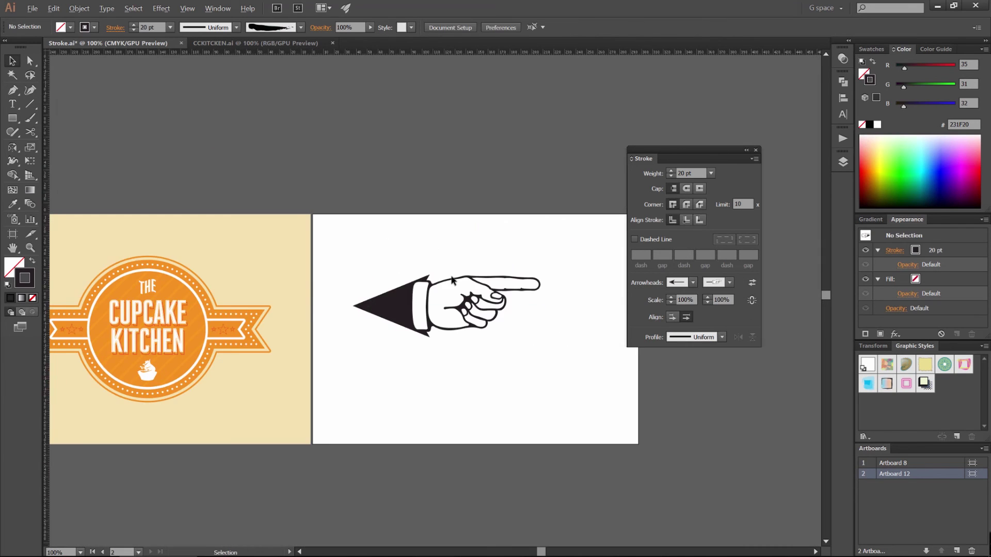
- Lengthen the line to about 225 mm by moving its pointing-hand end anchor to the right, then deselect it
{"action": "left_click", "coordinate": [439, 319]}
{"action": "key", "text": "a"}
{"action": "left_click", "coordinate": [540, 306]}
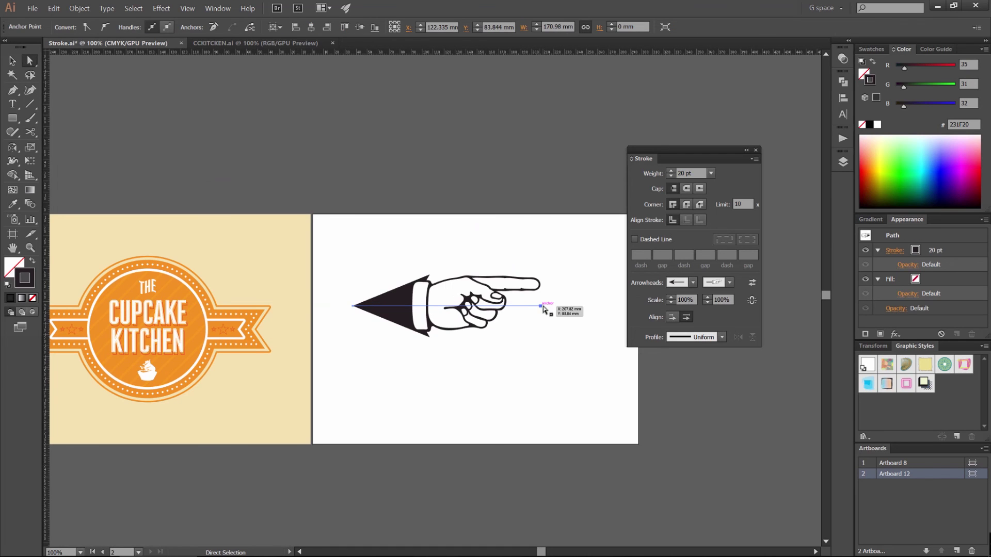
{"action": "left_click_drag", "start_coordinate": [542, 307], "coordinate": [599, 306]}
{"action": "left_click", "coordinate": [610, 213]}
{"action": "scroll", "coordinate": [533, 210], "scroll_direction": "down", "scroll_amount": 1}
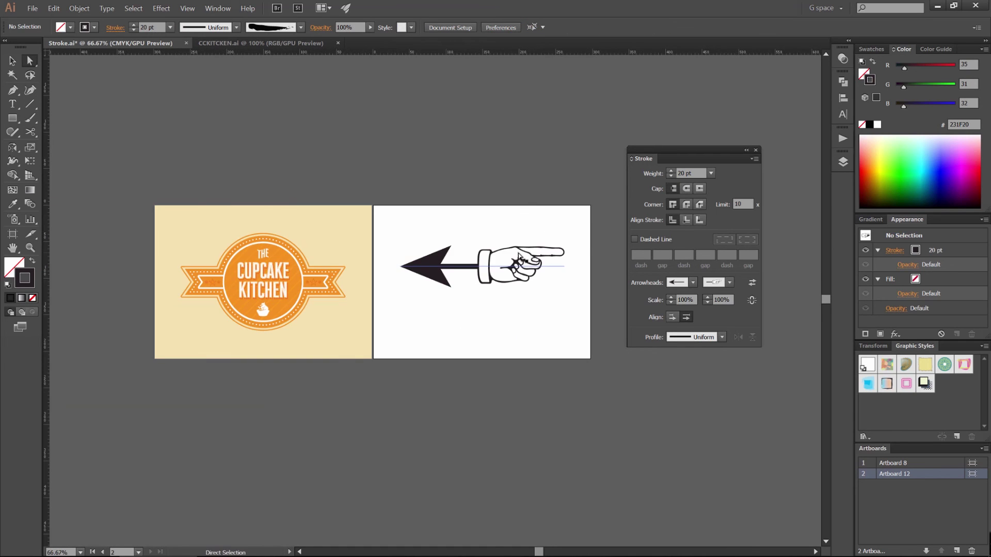
{"action": "key", "text": "v"}
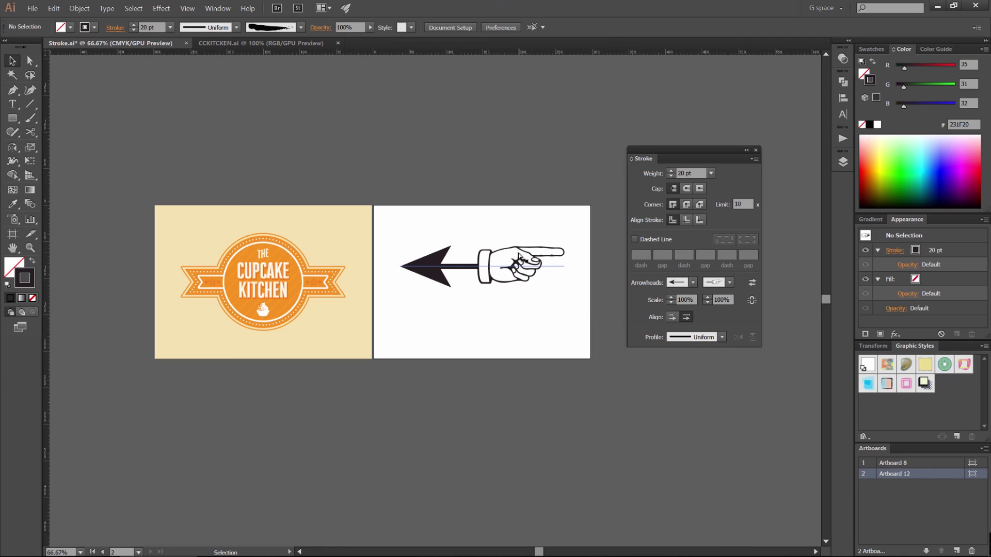
- Scale the pointing-hand arrowhead to 190% and align both arrow tips to extend beyond the ends of the path
{"action": "scroll", "coordinate": [525, 230], "scroll_direction": "up", "scroll_amount": 1}
{"action": "scroll", "coordinate": [523, 258], "scroll_direction": "down", "scroll_amount": 1}
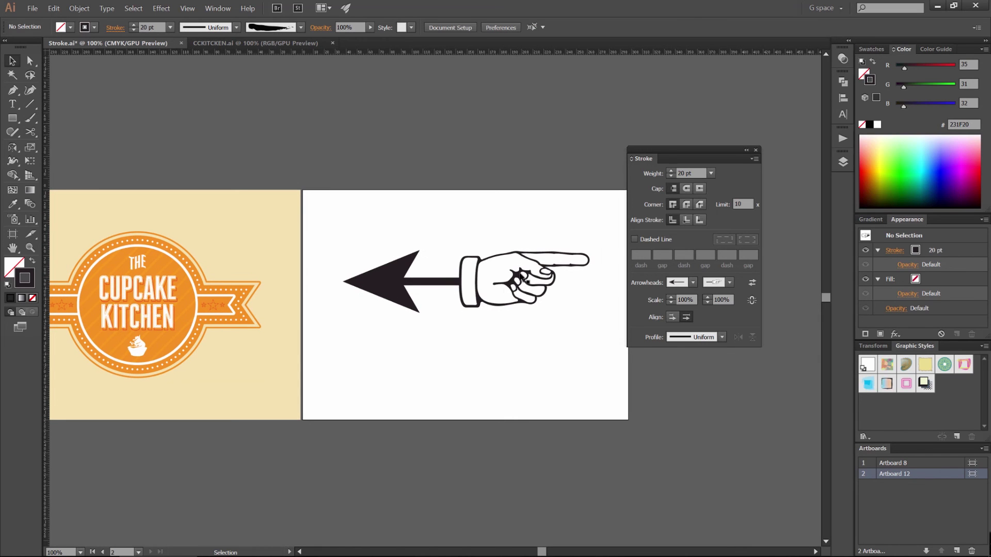
{"action": "left_click", "coordinate": [578, 281]}
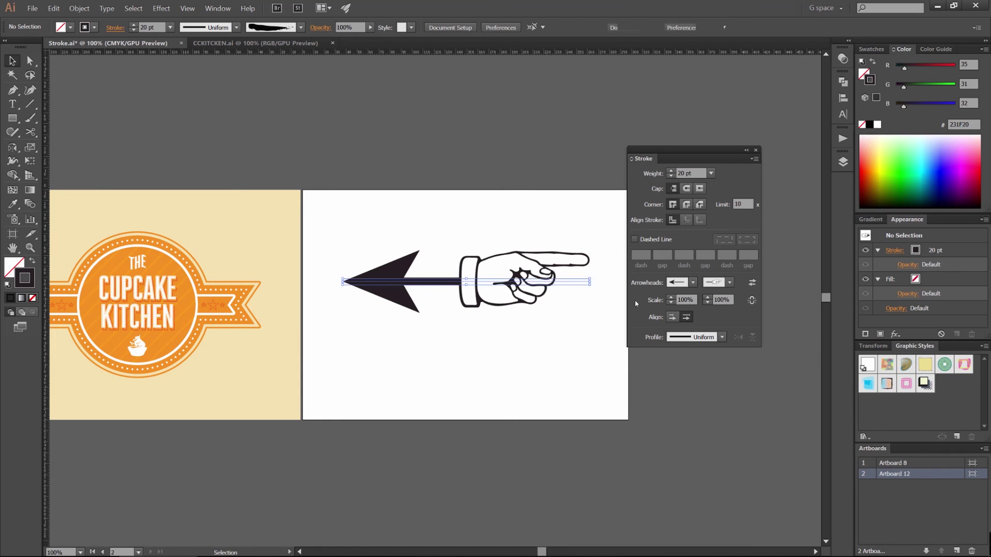
{"action": "left_click", "coordinate": [708, 297]}
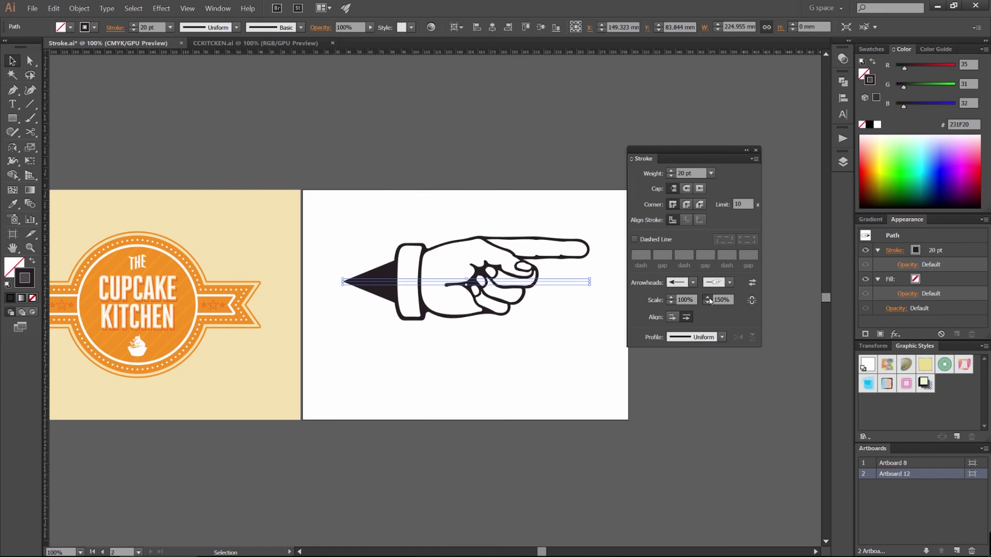
{"action": "left_click", "coordinate": [674, 317]}
- Scale the barbed arrowhead at the line's start to 140% and deselect the line
{"action": "left_click", "coordinate": [671, 297]}
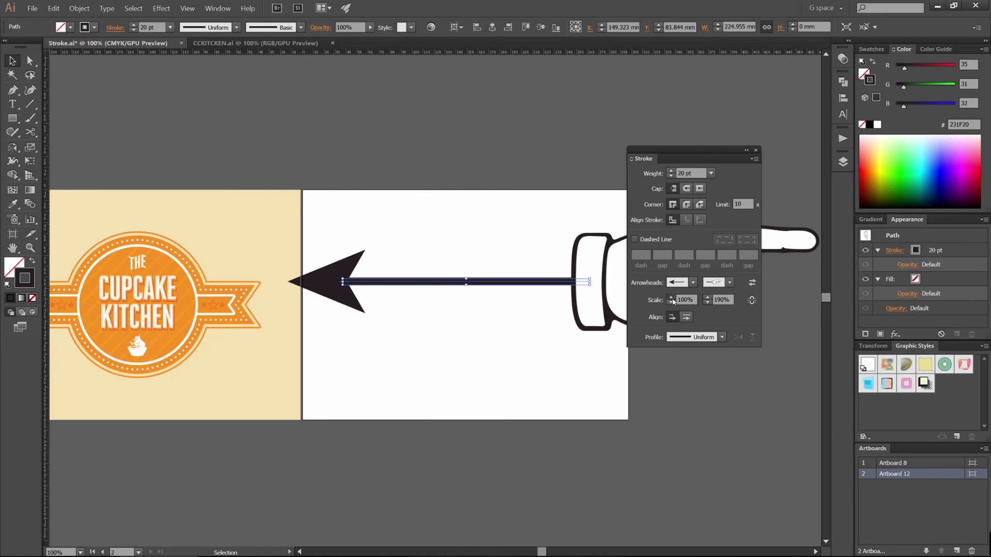
{"action": "left_click", "coordinate": [670, 297]}
{"action": "left_click", "coordinate": [670, 297]}
{"action": "left_click", "coordinate": [671, 297]}
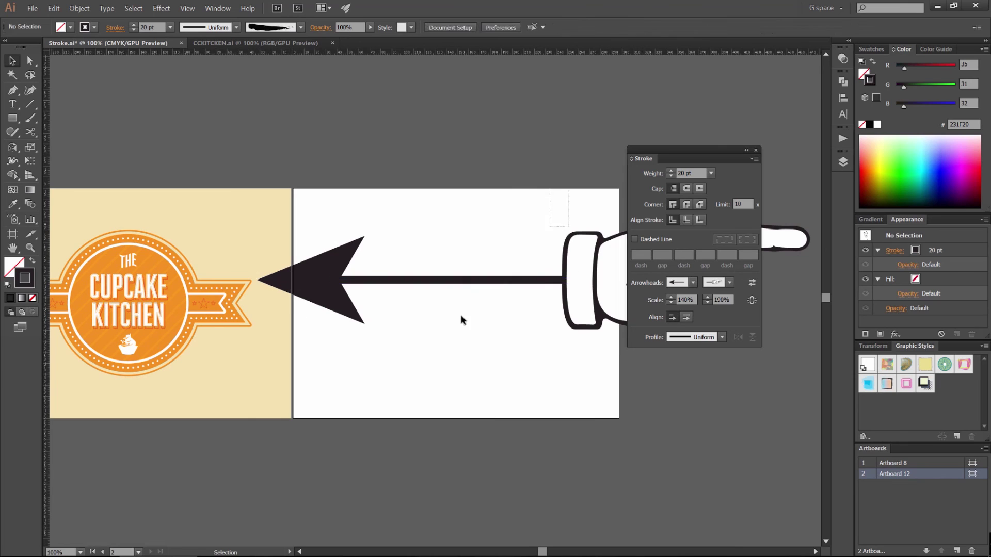
- Delete the arrow and draw a plain horizontal line about 127 mm long on the white artboard
{"action": "scroll", "coordinate": [406, 289], "scroll_direction": "up", "scroll_amount": 1}
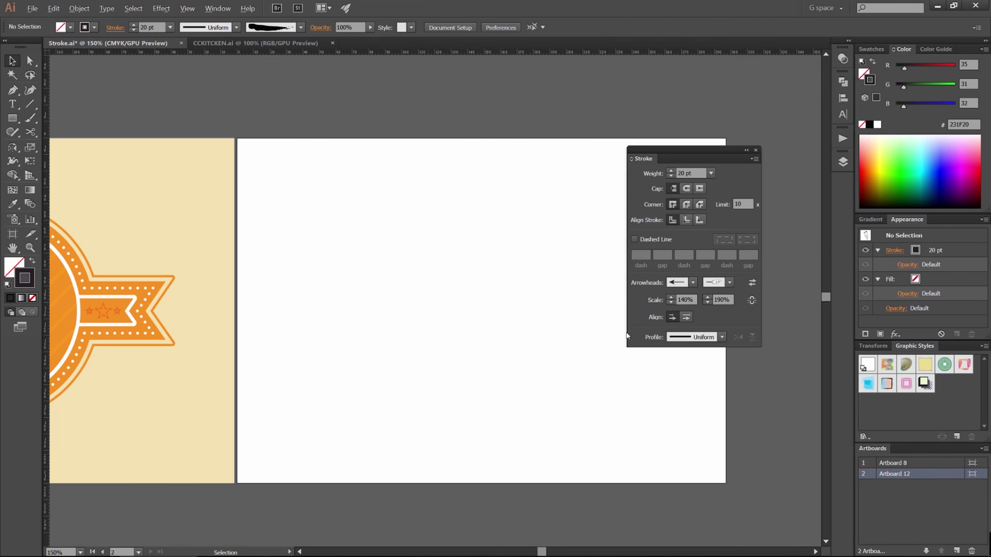
{"action": "key", "text": "p"}
{"action": "left_click", "coordinate": [356, 297]}
{"action": "left_click", "coordinate": [566, 299]}
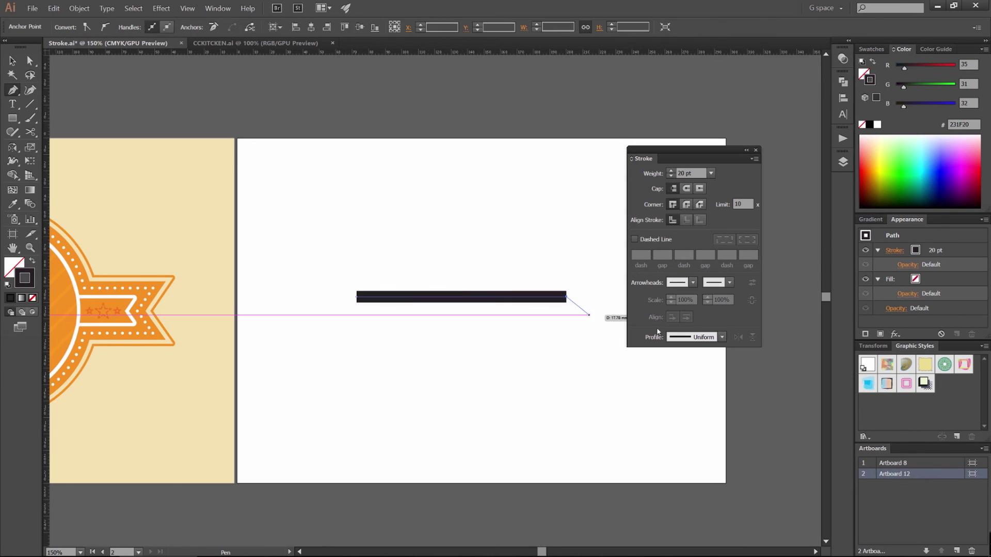
{"action": "key", "text": "v"}
- Apply the elliptical width profile, widest in the middle and pointed at both ends, to the line
{"action": "left_click", "coordinate": [722, 337]}
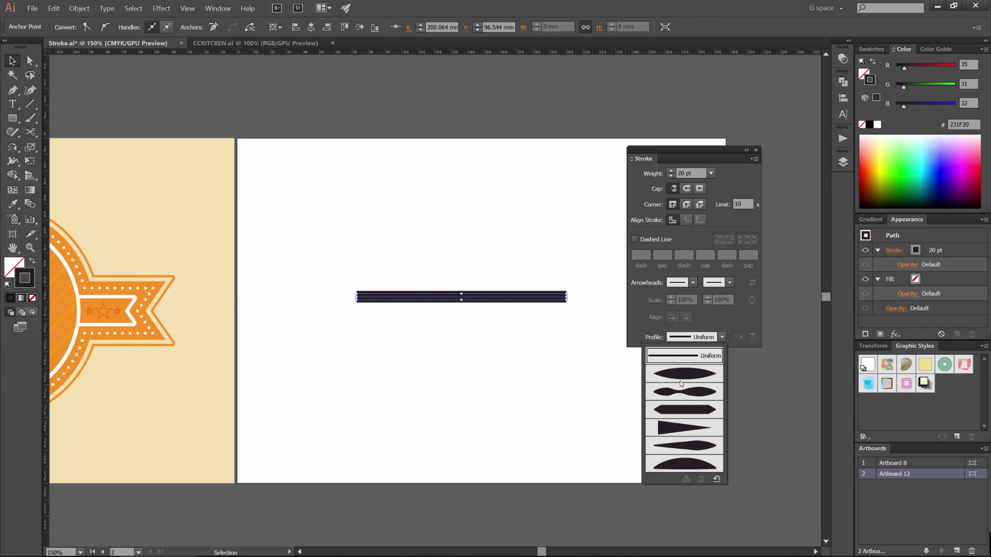
{"action": "left_click", "coordinate": [680, 384]}
{"action": "left_click", "coordinate": [604, 322]}
{"action": "scroll", "coordinate": [463, 294], "scroll_direction": "up", "scroll_amount": 2}
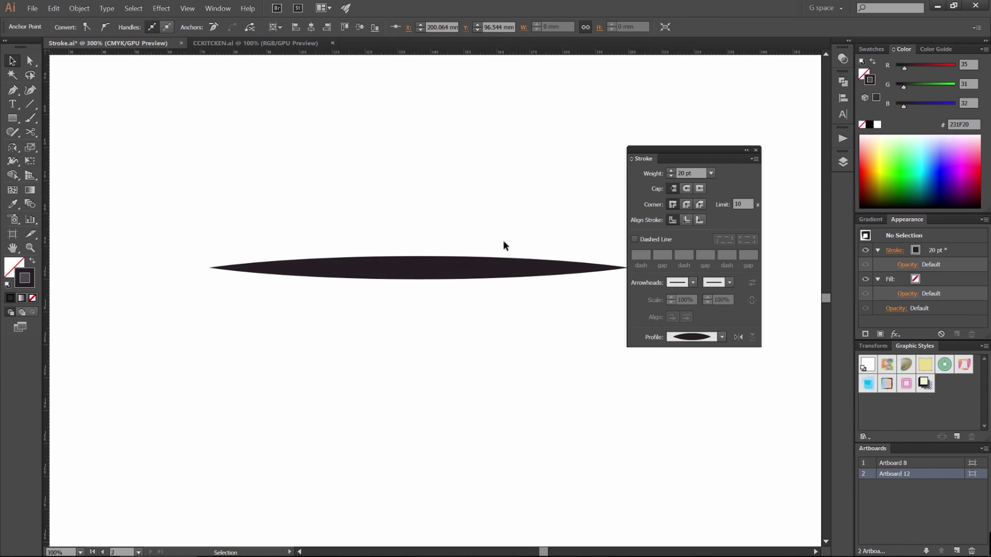
{"action": "left_click_drag", "start_coordinate": [577, 300], "coordinate": [501, 295]}
- Change the line's width profile to the straight-sided bar with short pointed ends
{"action": "left_click", "coordinate": [485, 264]}
{"action": "left_click", "coordinate": [722, 337]}
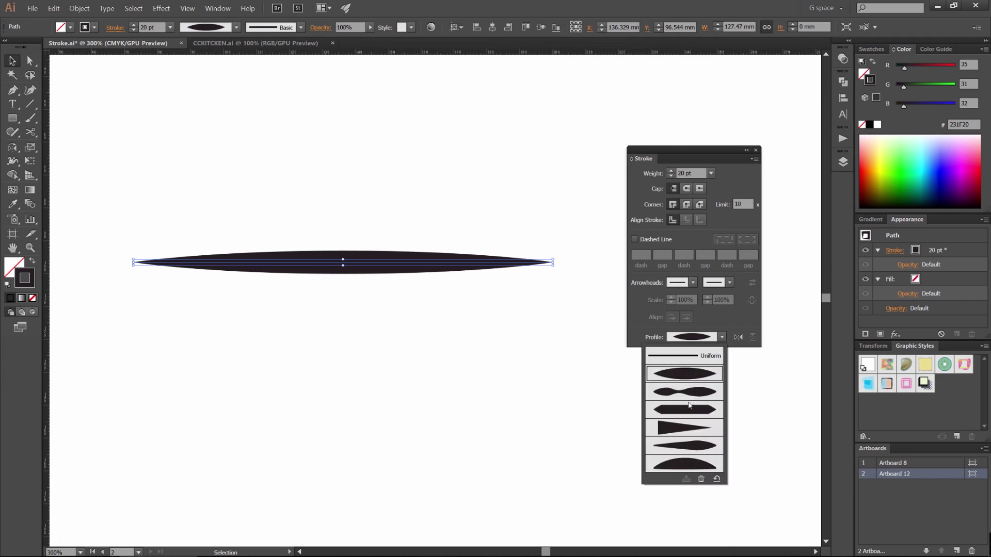
{"action": "left_click", "coordinate": [689, 409]}
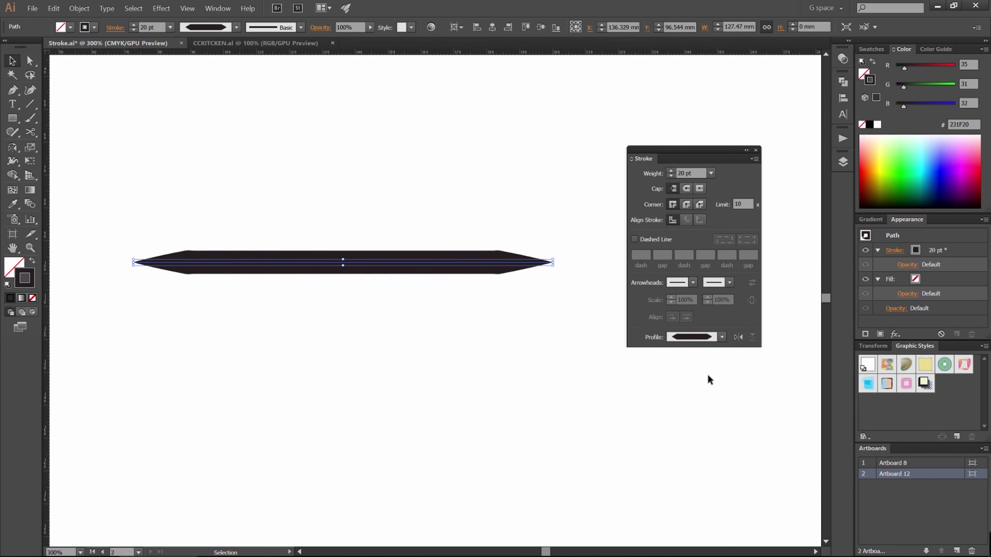
- Change the line's width profile to the double-bulge shape with a narrow middle and deselect the line
{"action": "left_click", "coordinate": [722, 338]}
{"action": "left_click", "coordinate": [687, 392]}
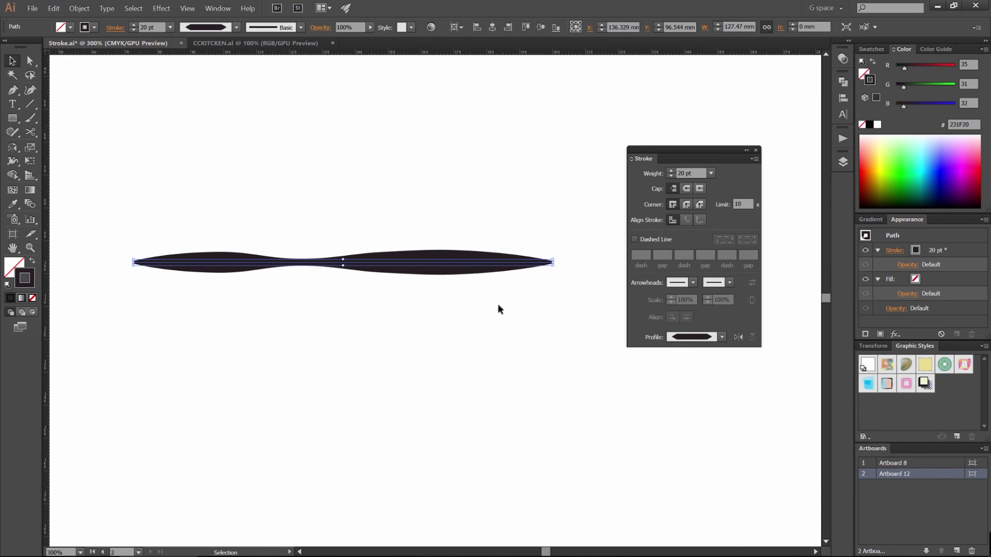
{"action": "left_click", "coordinate": [303, 218]}
{"action": "scroll", "coordinate": [253, 248], "scroll_direction": "up", "scroll_amount": 1}
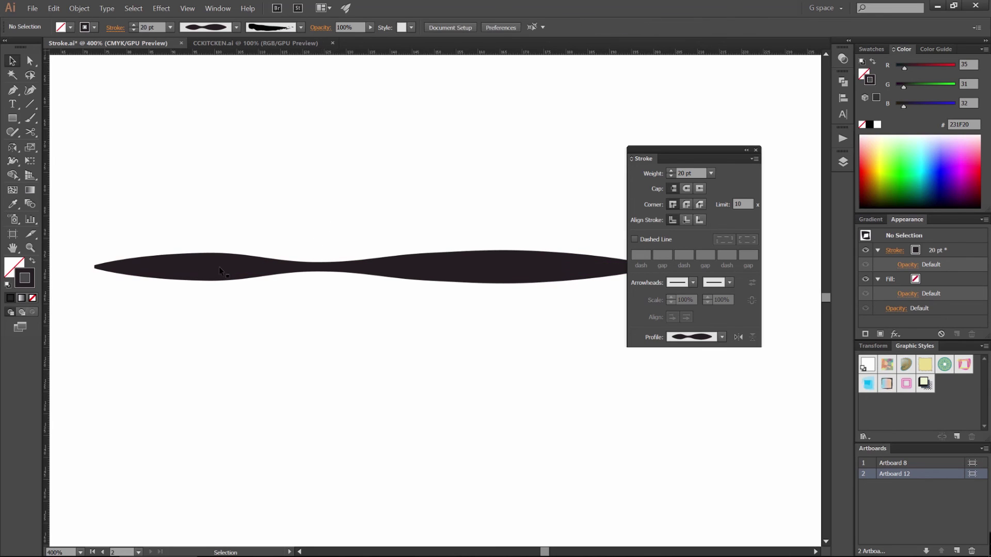
- Change the line's width profile to the triangular taper, wide at the start and narrowing to a point
{"action": "left_click", "coordinate": [495, 267]}
{"action": "left_click", "coordinate": [722, 338]}
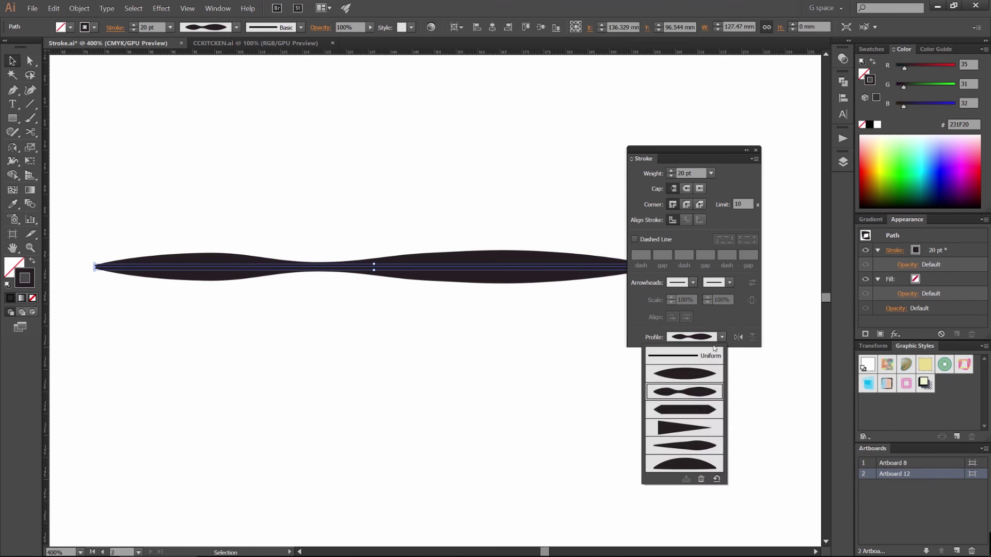
{"action": "left_click", "coordinate": [681, 428]}
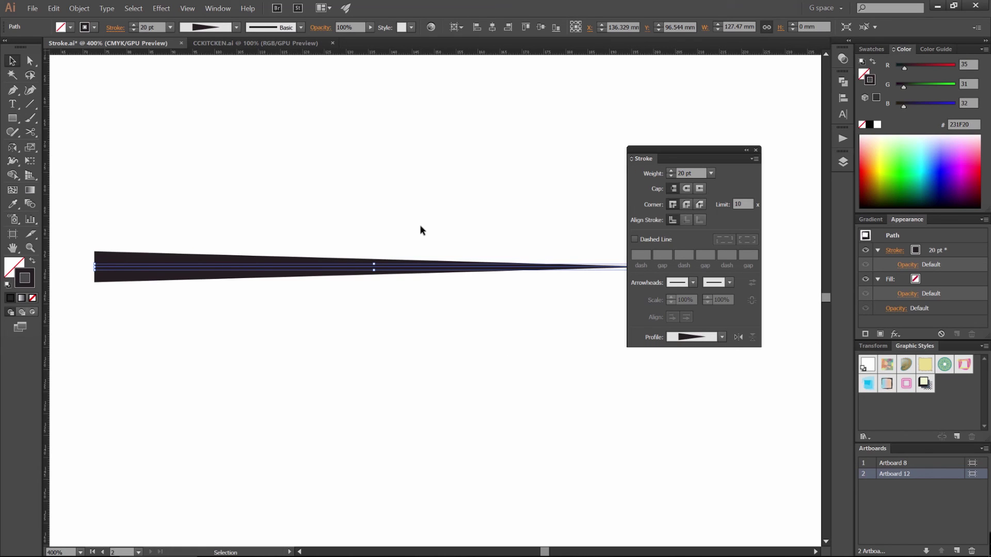
{"action": "left_click_drag", "start_coordinate": [422, 175], "coordinate": [417, 170]}
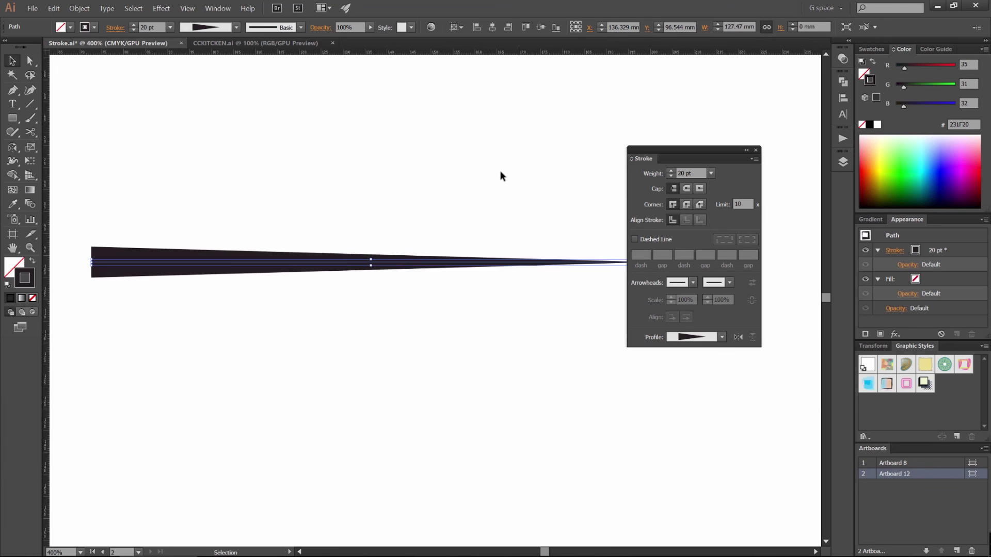
- Delete the tapered line from the artboard
{"action": "scroll", "coordinate": [500, 172], "scroll_direction": "down", "scroll_amount": 1}
{"action": "left_click_drag", "start_coordinate": [479, 188], "coordinate": [394, 289]}
{"action": "key", "text": "Delete"}
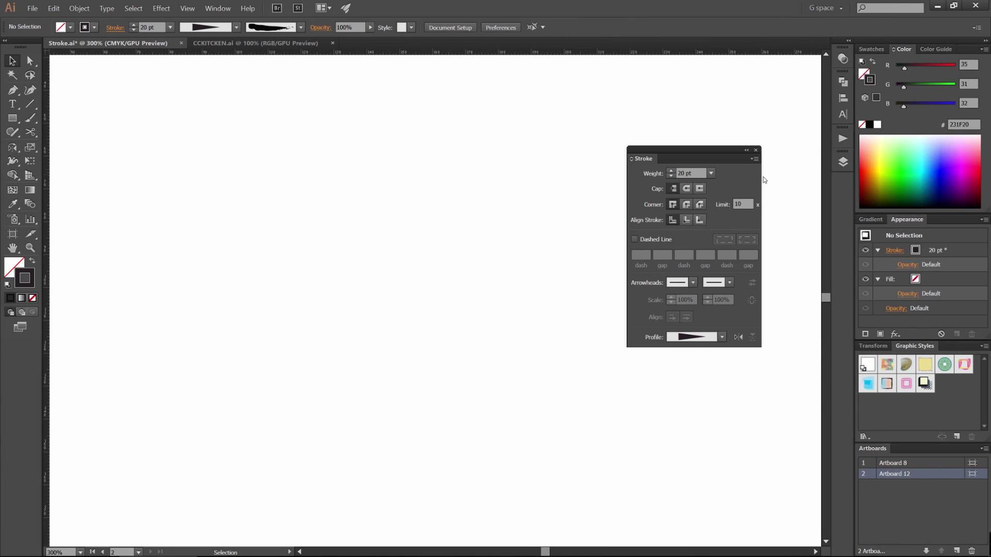
{"action": "left_click", "coordinate": [755, 160]}
{"action": "left_click", "coordinate": [577, 234]}
{"action": "scroll", "coordinate": [537, 247], "scroll_direction": "down", "scroll_amount": 6}
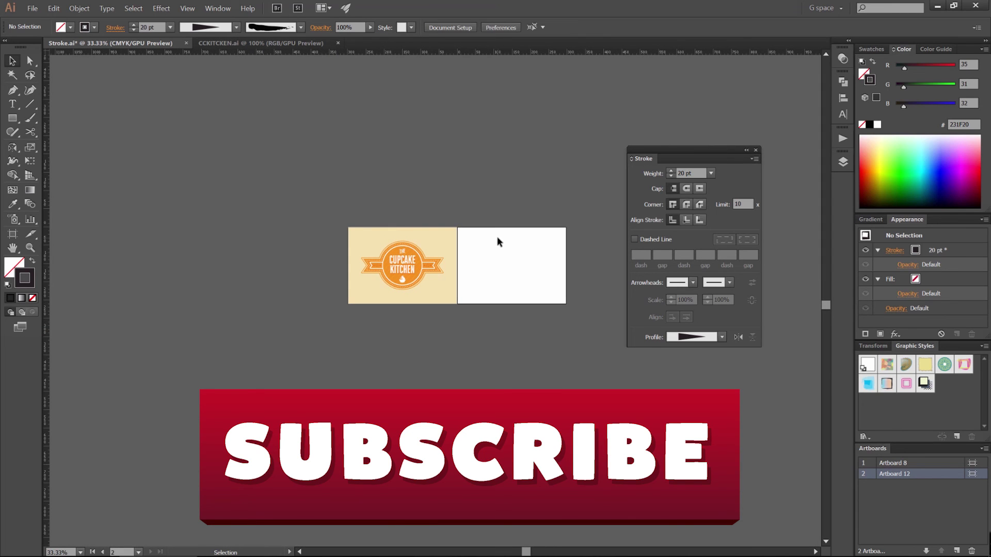
{"action": "scroll", "coordinate": [471, 230], "scroll_direction": "up", "scroll_amount": 1}
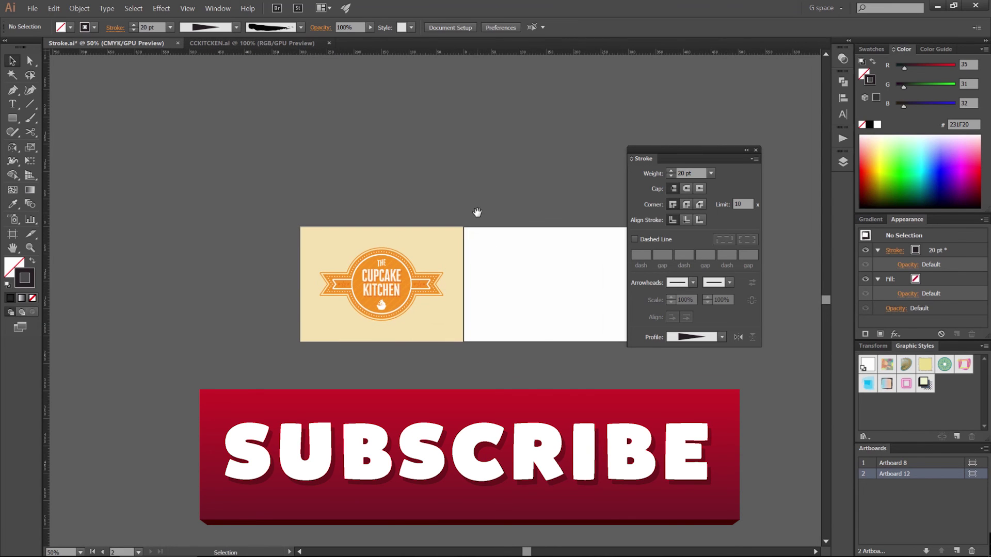